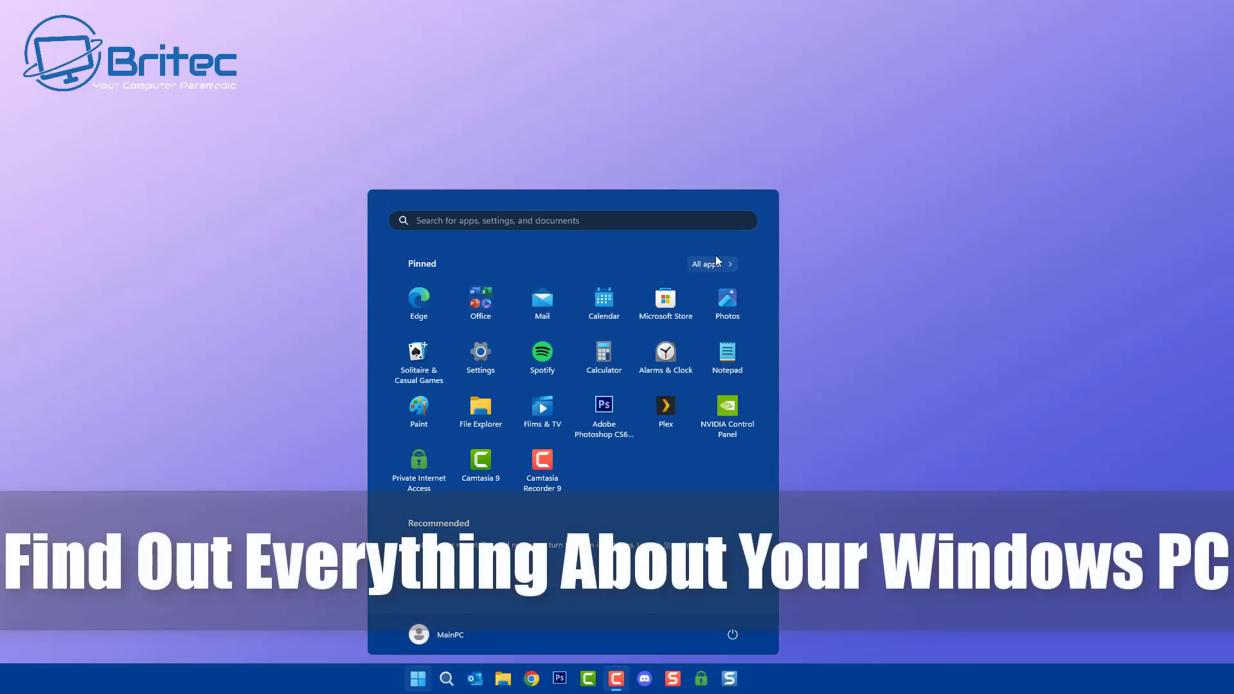
Show All apps in the Start menu and scroll down to Dr. Hardware 2023.
{"action": "left_click", "coordinate": [718, 261]}
{"action": "scroll", "coordinate": [473, 460], "scroll_direction": "down", "scroll_amount": 3}
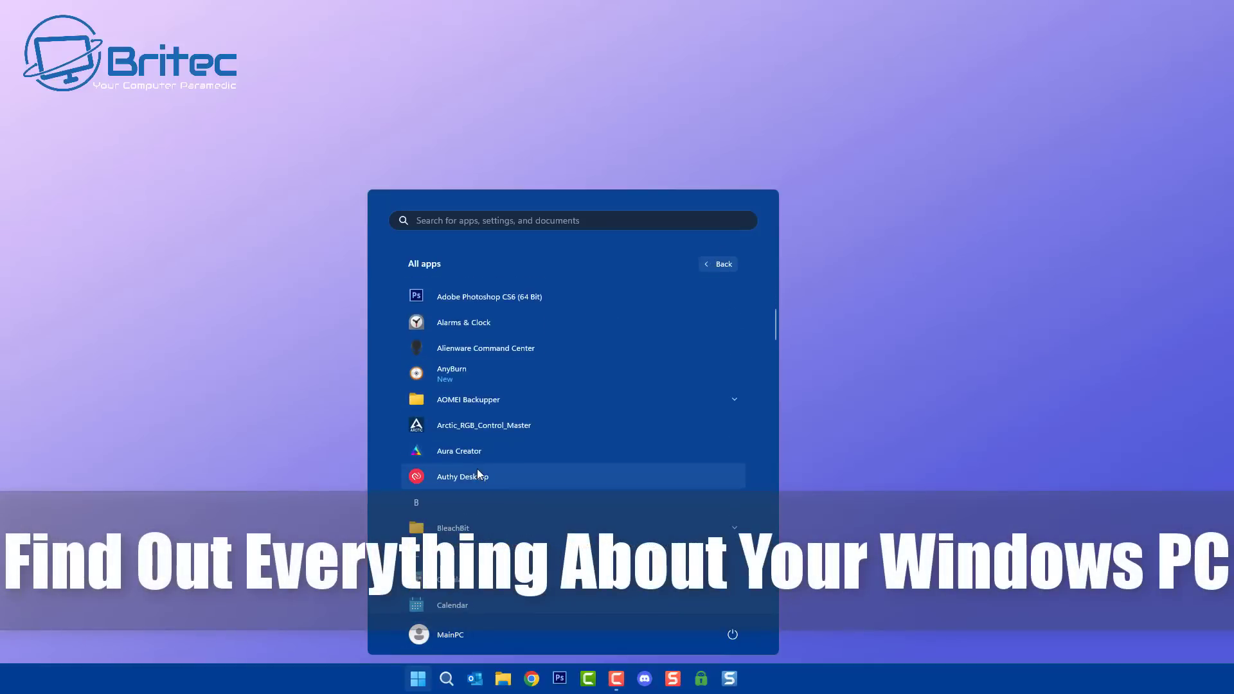
{"action": "scroll", "coordinate": [477, 468], "scroll_direction": "down", "scroll_amount": 2}
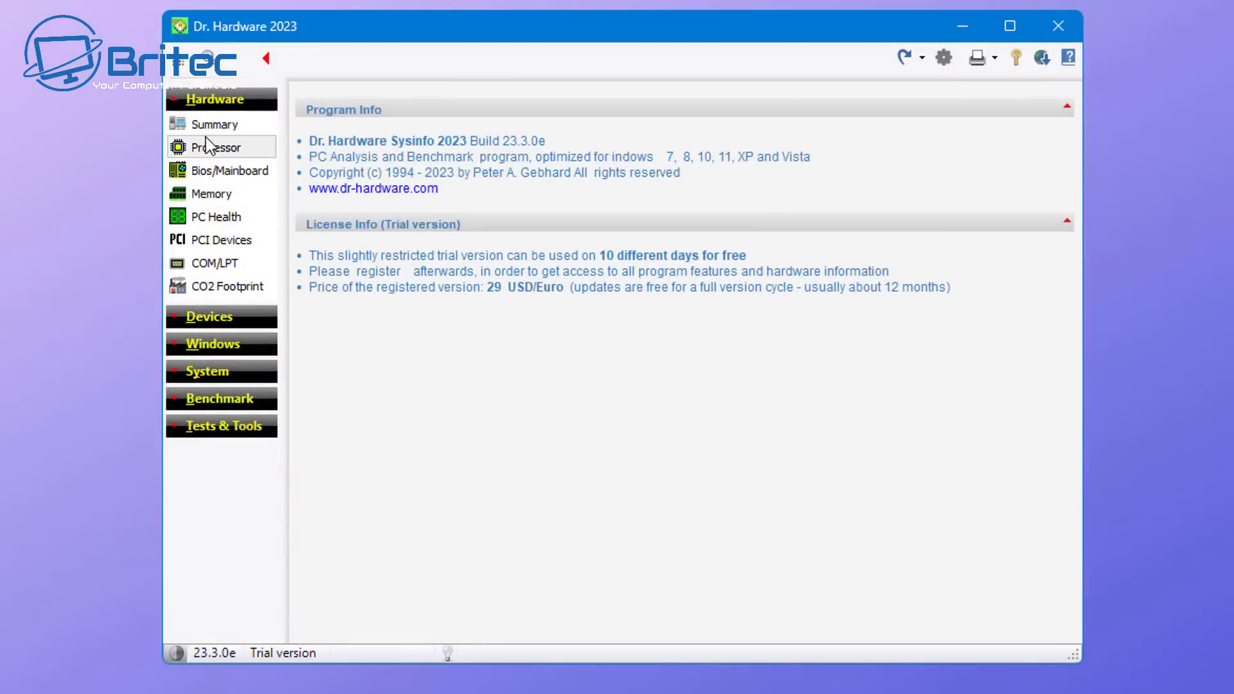
Scroll the Hardware Summary down to its USB devices and memory modules, then open Processor details.
{"action": "left_click", "coordinate": [210, 126]}
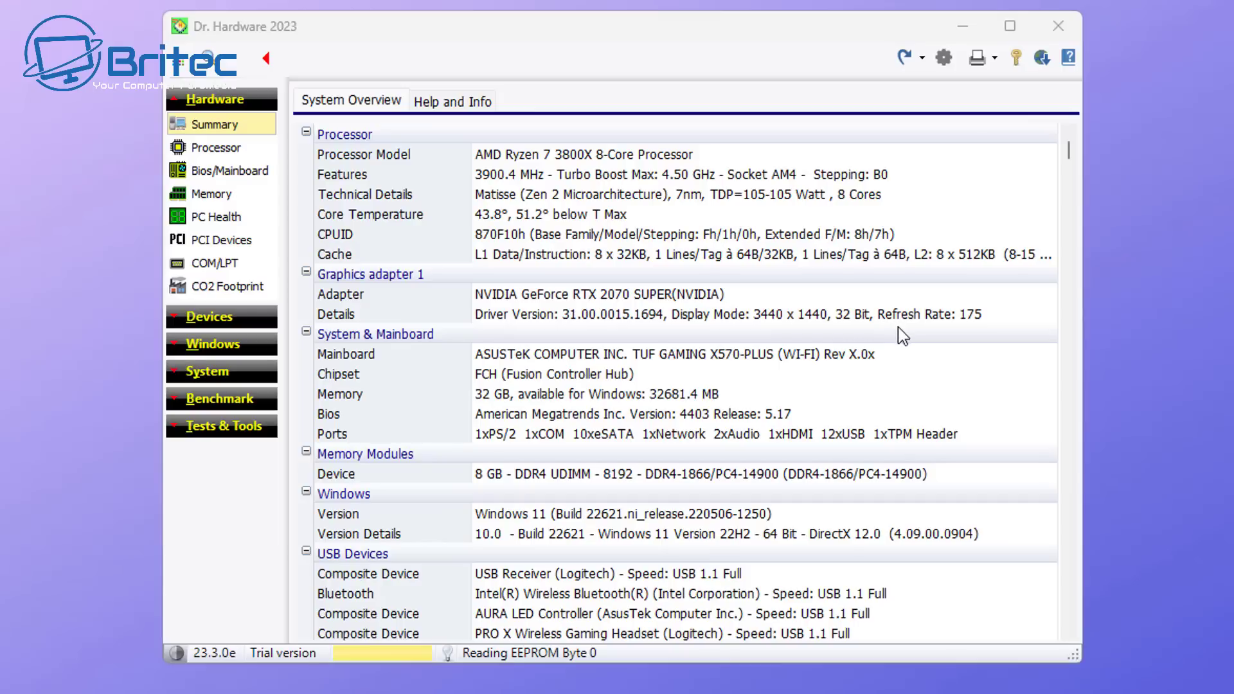
{"action": "left_click", "coordinate": [1069, 157]}
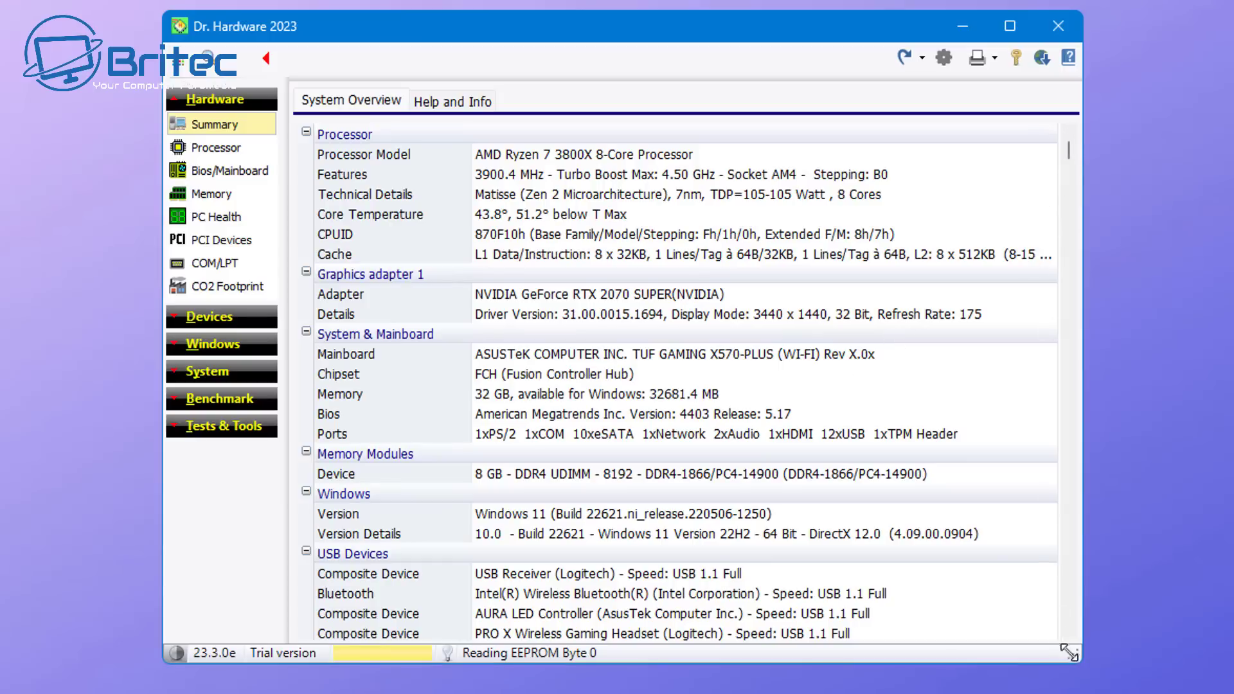
{"action": "left_click", "coordinate": [1070, 633]}
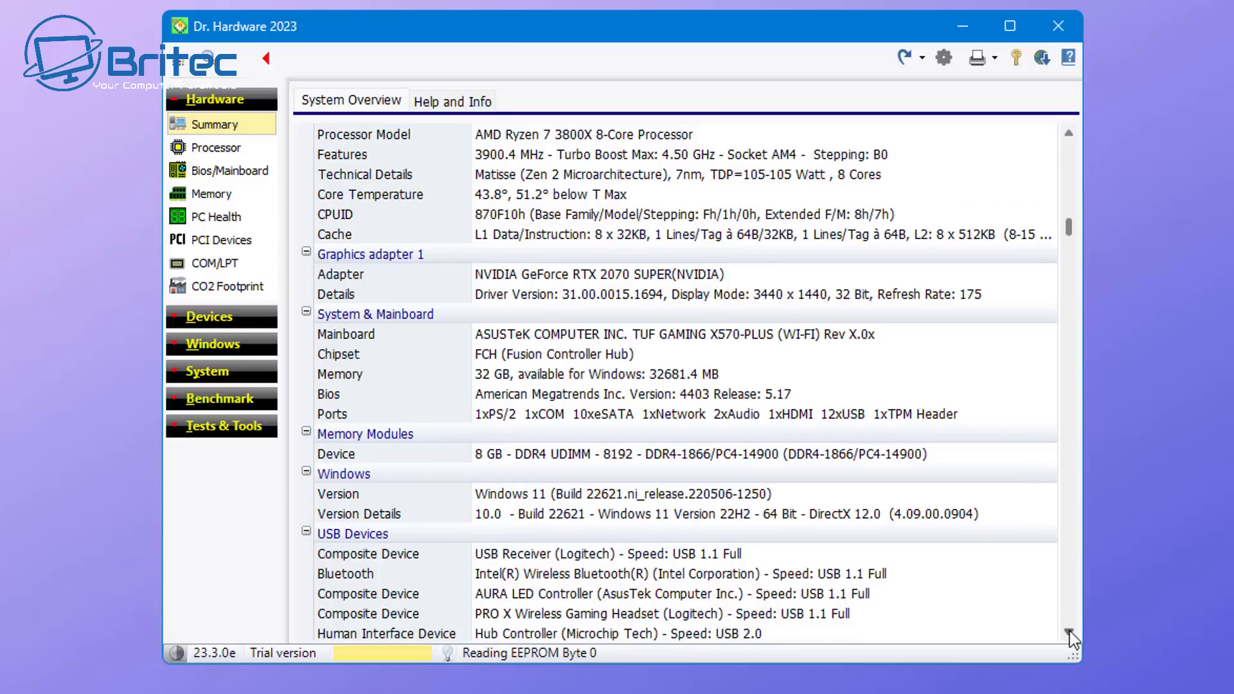
{"action": "left_click", "coordinate": [1070, 633]}
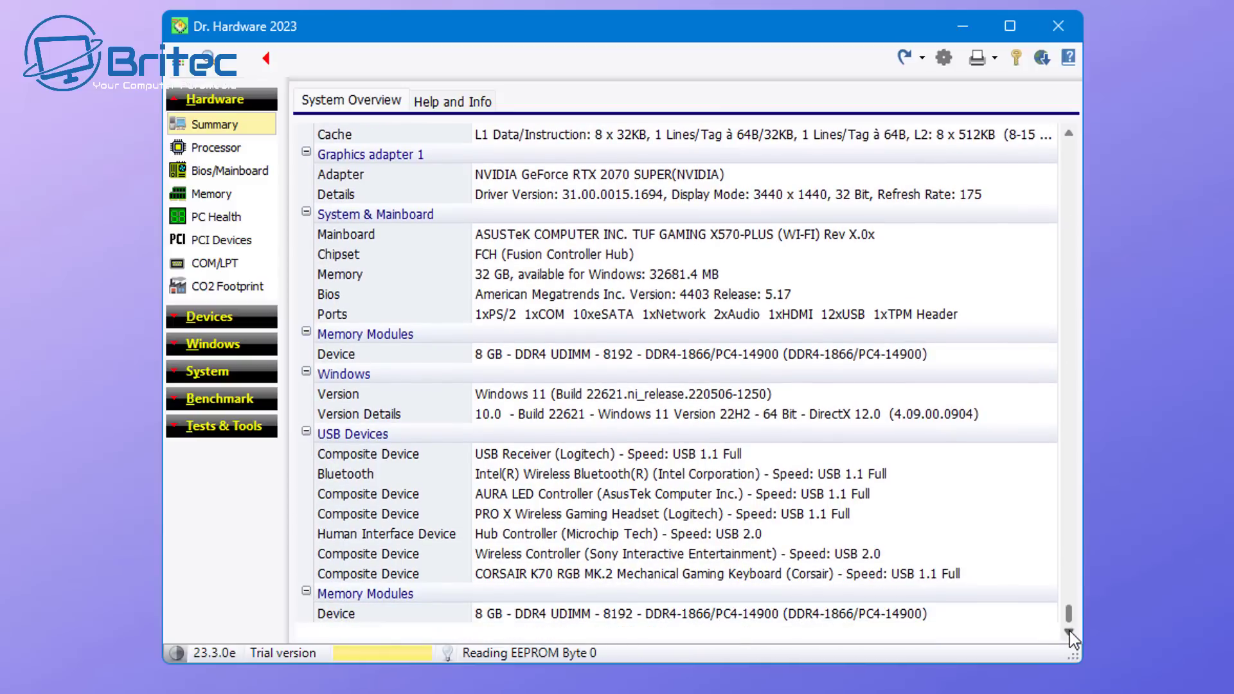
{"action": "left_click", "coordinate": [196, 153]}
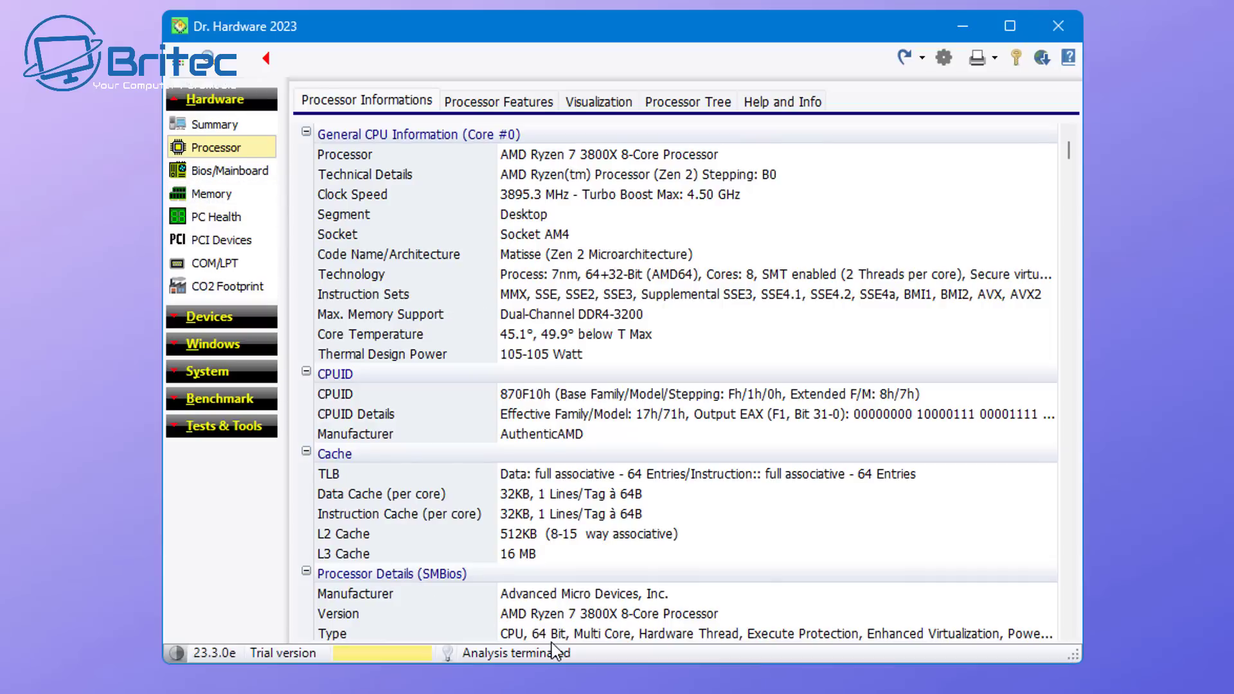
Review Bios/Mainboard details through the Memory, Cache, Ports, Bus slots and Sensors tabs.
{"action": "left_click", "coordinate": [204, 180]}
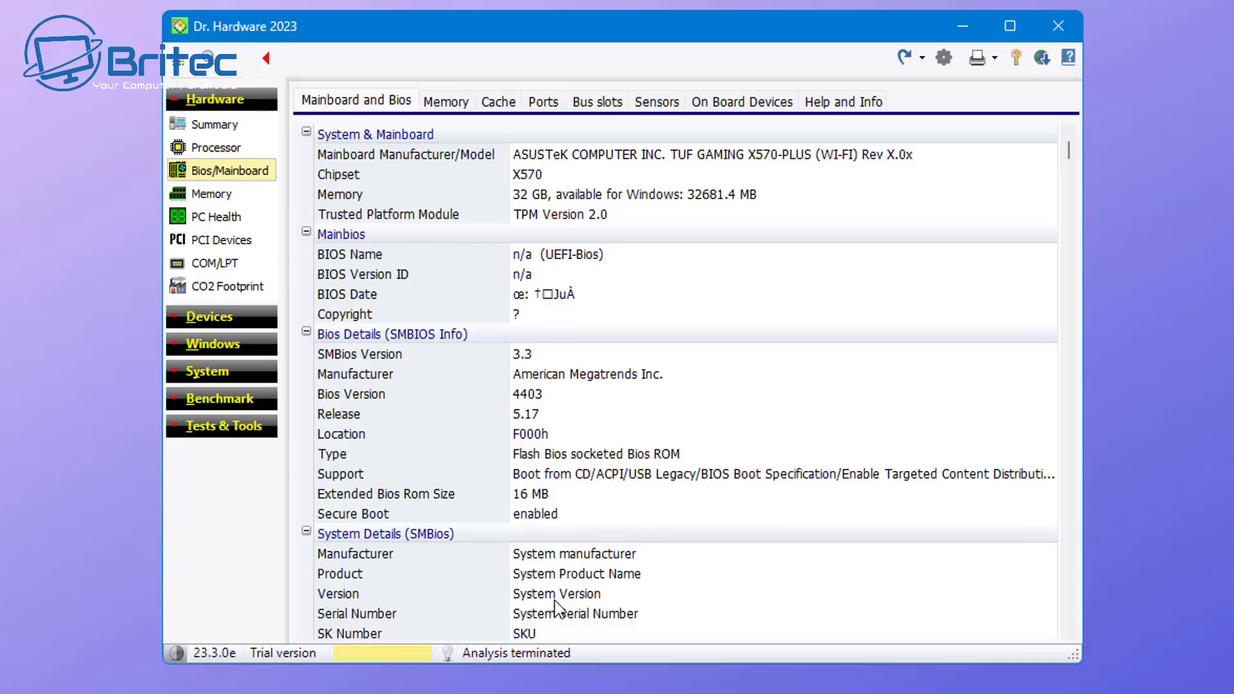
{"action": "left_click", "coordinate": [442, 103]}
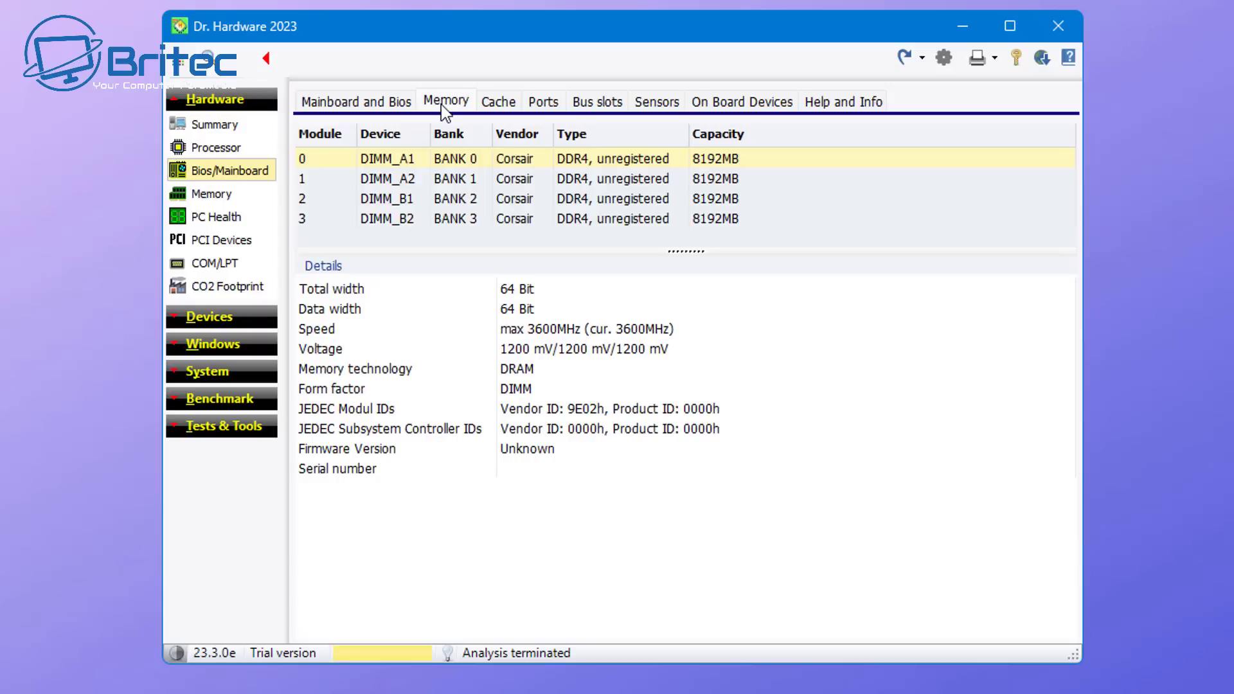
{"action": "left_click", "coordinate": [494, 104]}
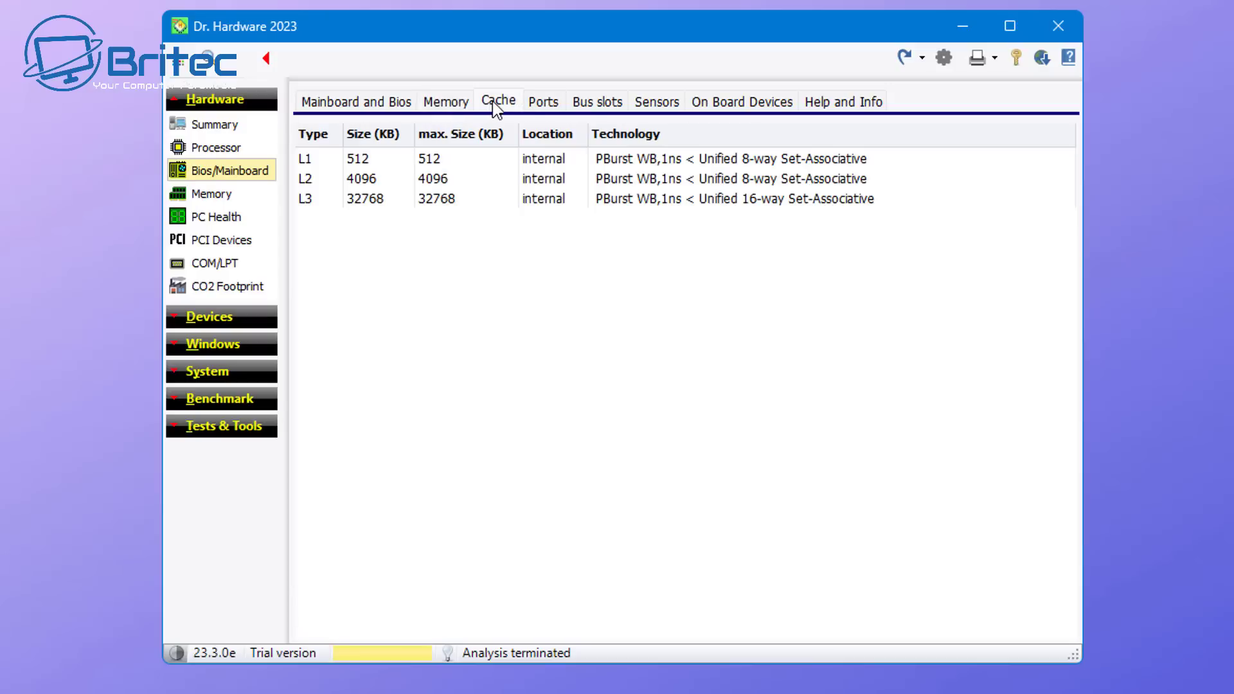
{"action": "left_click", "coordinate": [544, 104]}
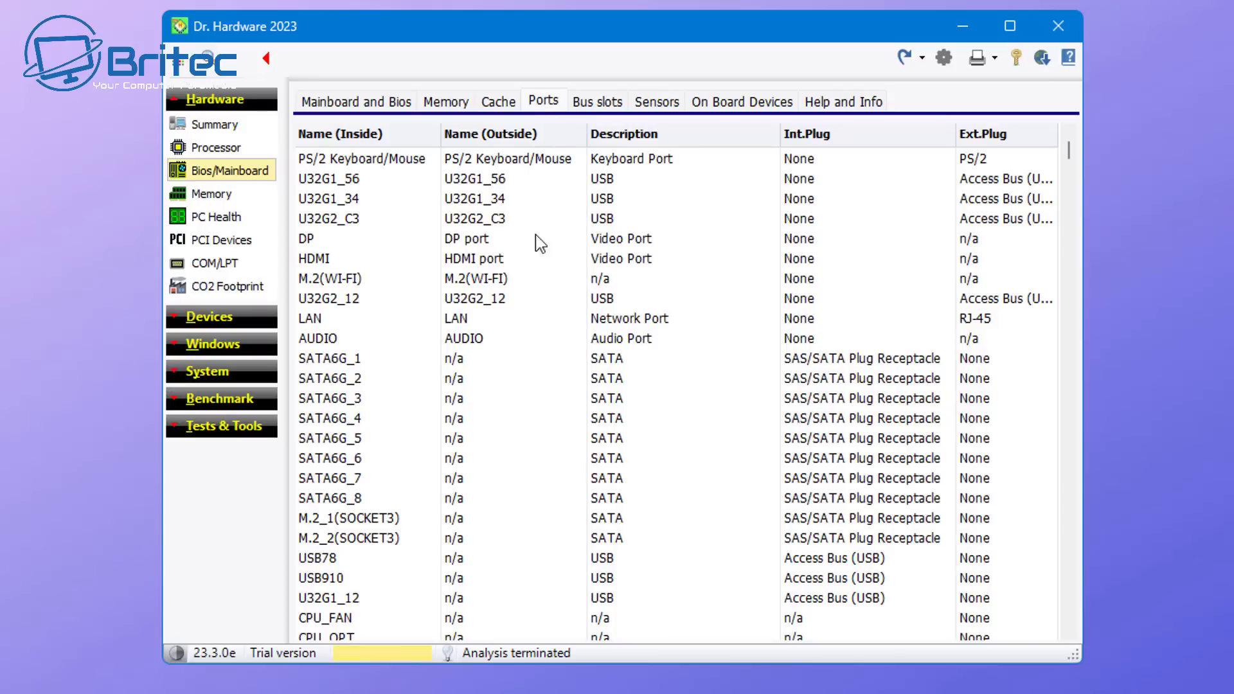
{"action": "left_click", "coordinate": [588, 103]}
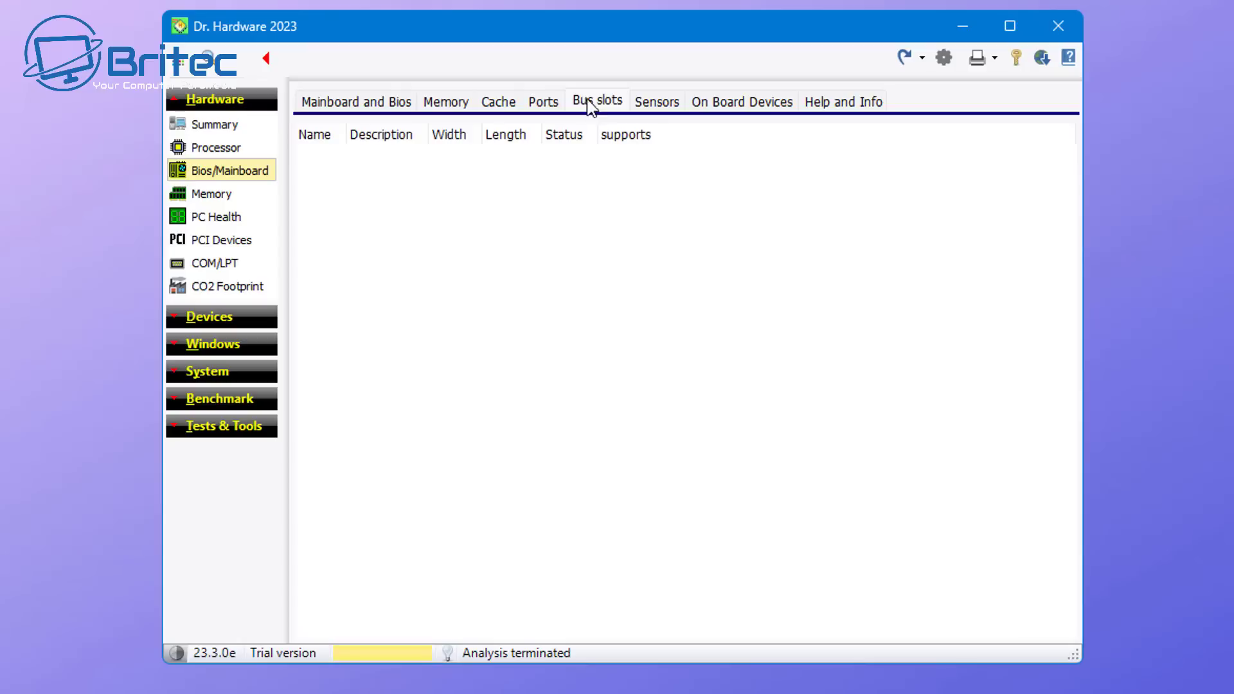
{"action": "left_click", "coordinate": [658, 112]}
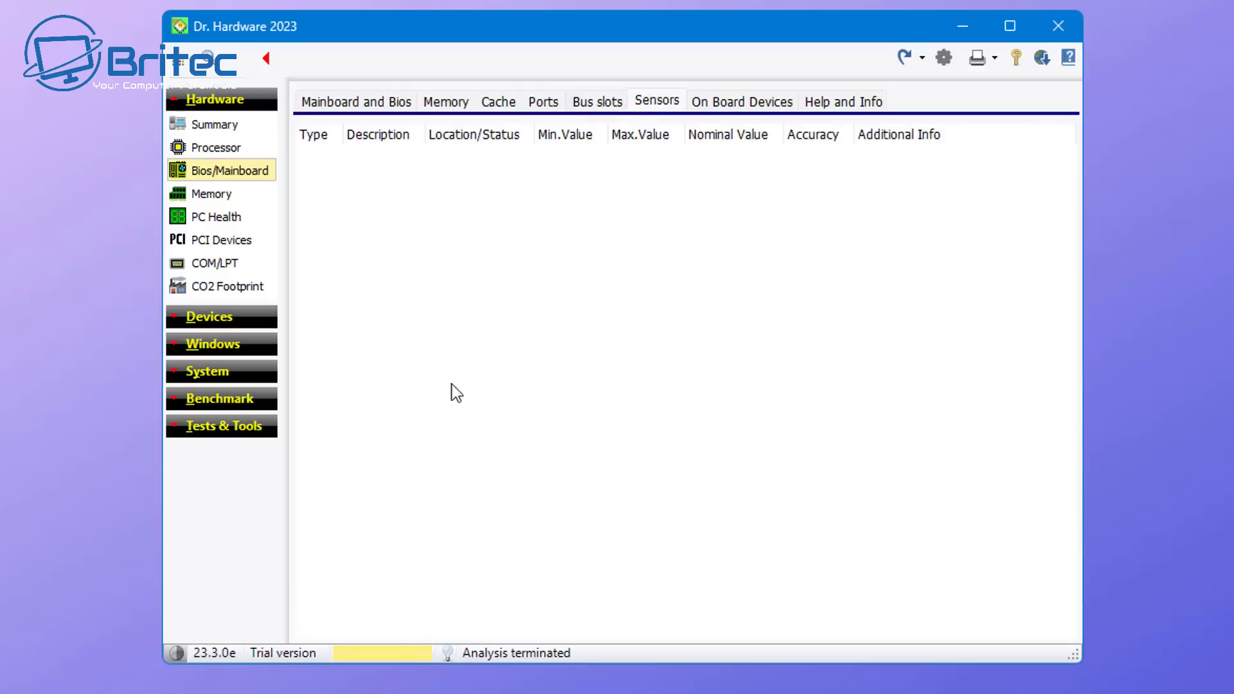
Expand Tests & Tools and run the System Test.
{"action": "left_click", "coordinate": [180, 431]}
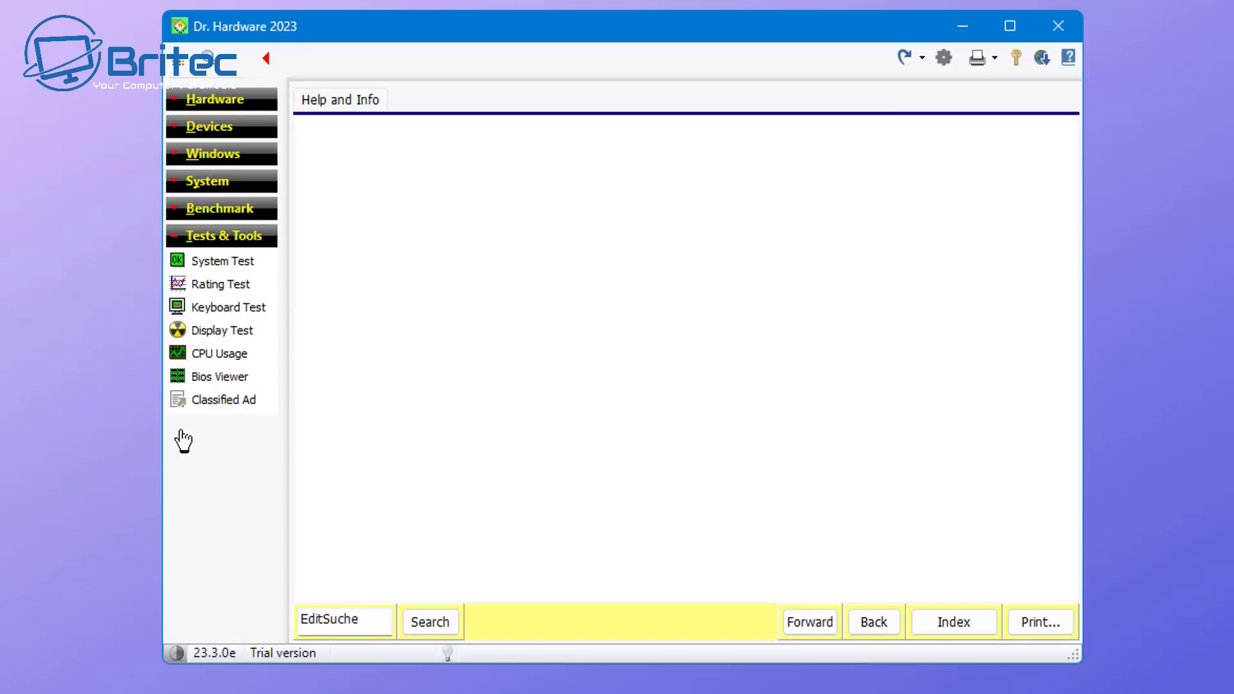
{"action": "left_click", "coordinate": [205, 269]}
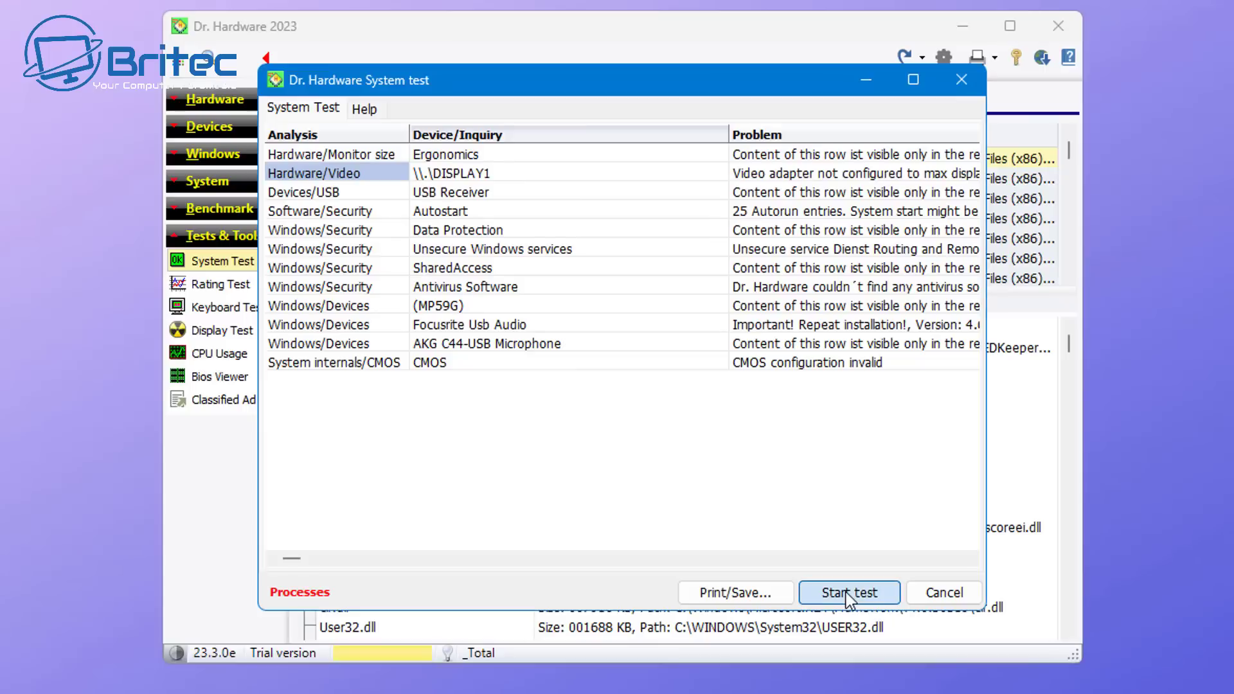
{"action": "left_click", "coordinate": [848, 593]}
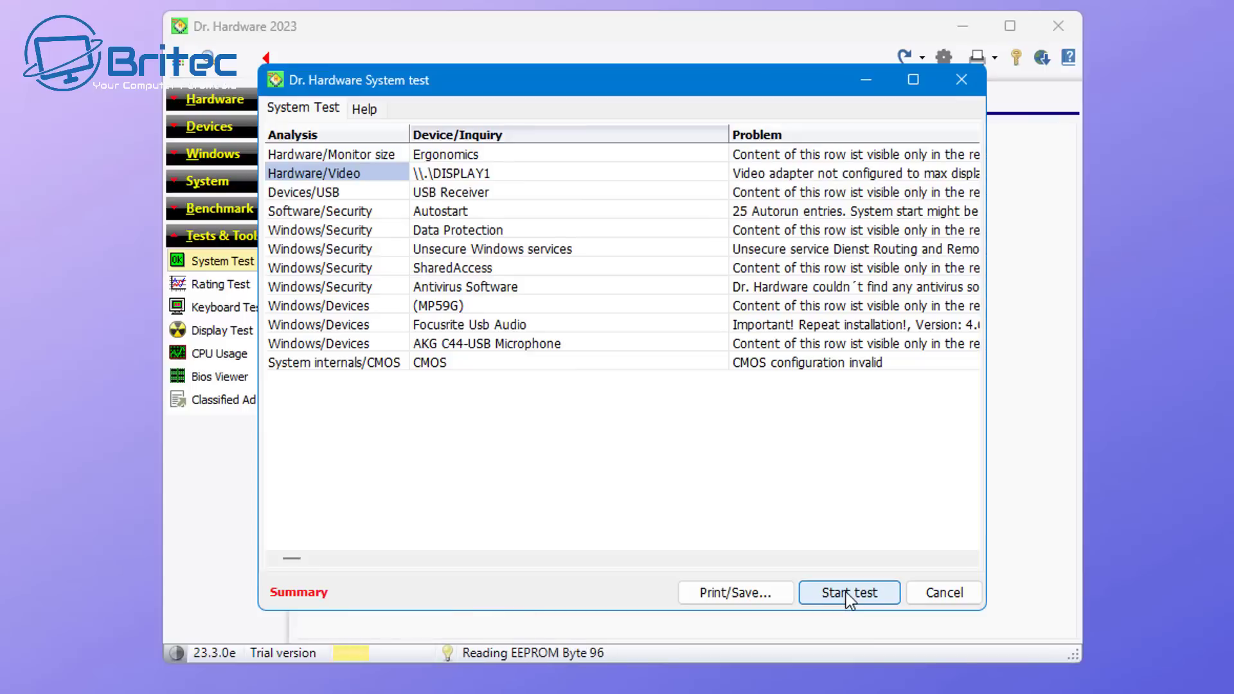
{"action": "left_click", "coordinate": [844, 592]}
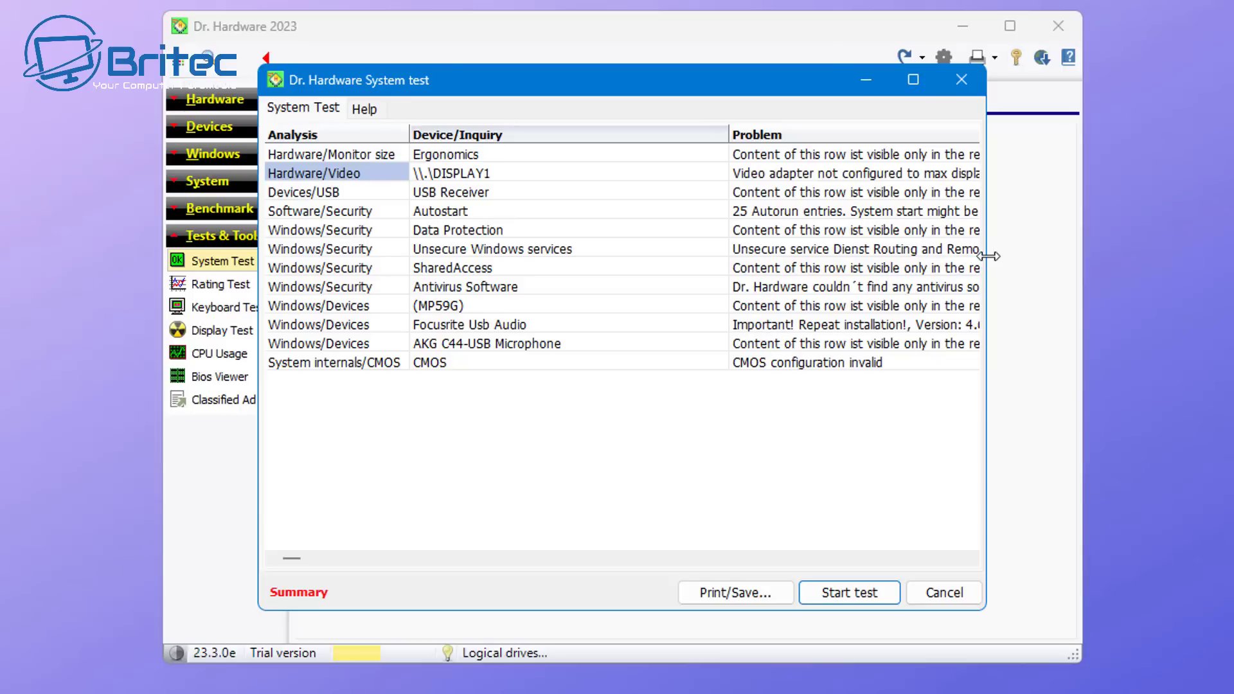
Widen and reposition the System Test results to read the problems, then close them.
{"action": "left_click_drag", "start_coordinate": [993, 253], "coordinate": [1071, 255]}
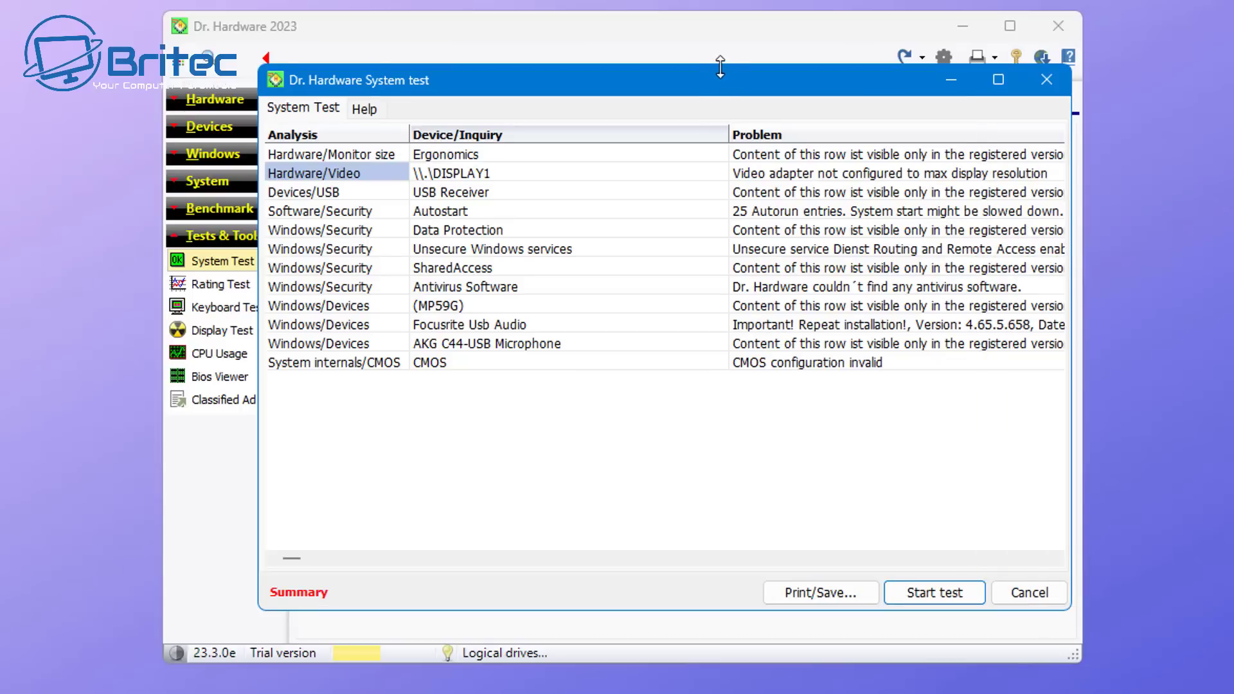
{"action": "left_click_drag", "start_coordinate": [718, 74], "coordinate": [681, 82]}
{"action": "key", "text": "Return"}
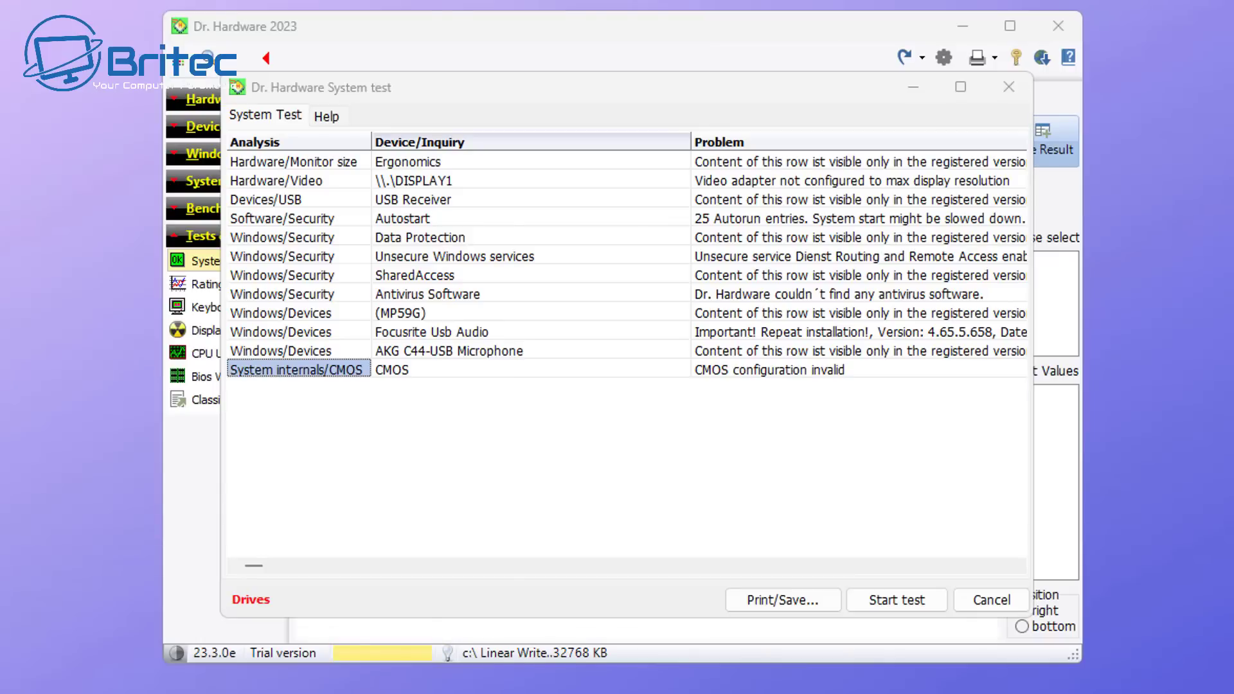
{"action": "left_click", "coordinate": [204, 287]}
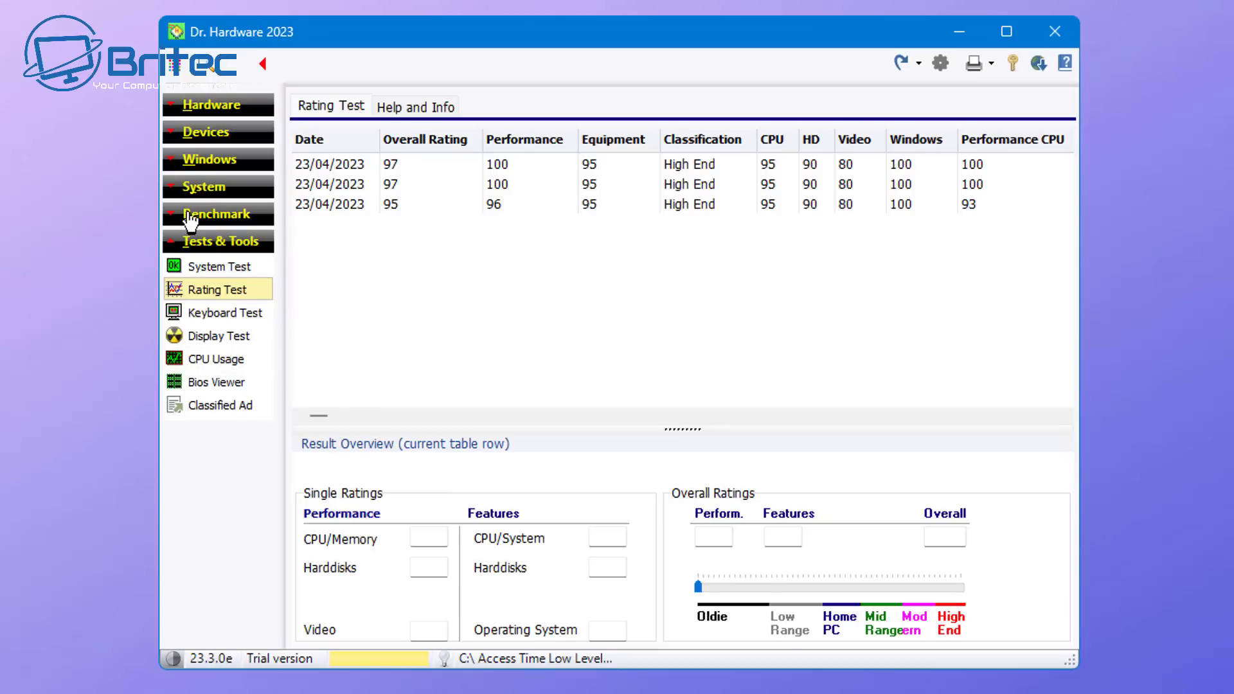
Show System's Chipset Details port settings, then collapse System and expand the Windows page list.
{"action": "left_click", "coordinate": [191, 217]}
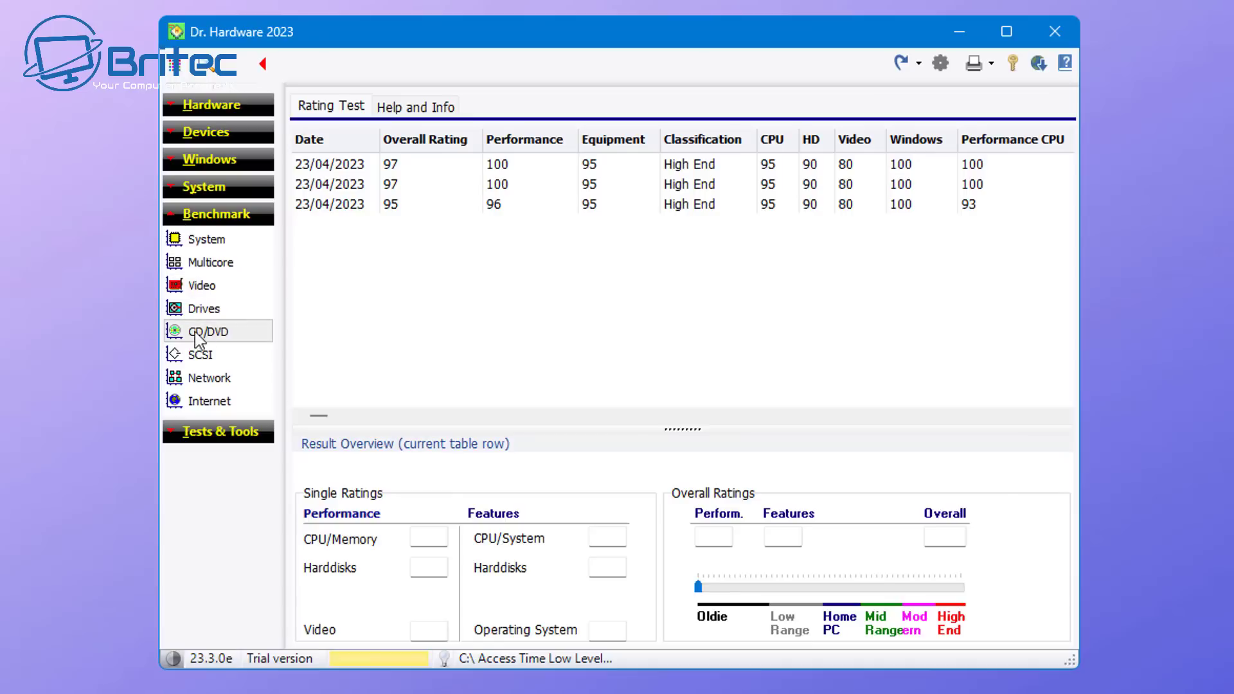
{"action": "left_click", "coordinate": [217, 189]}
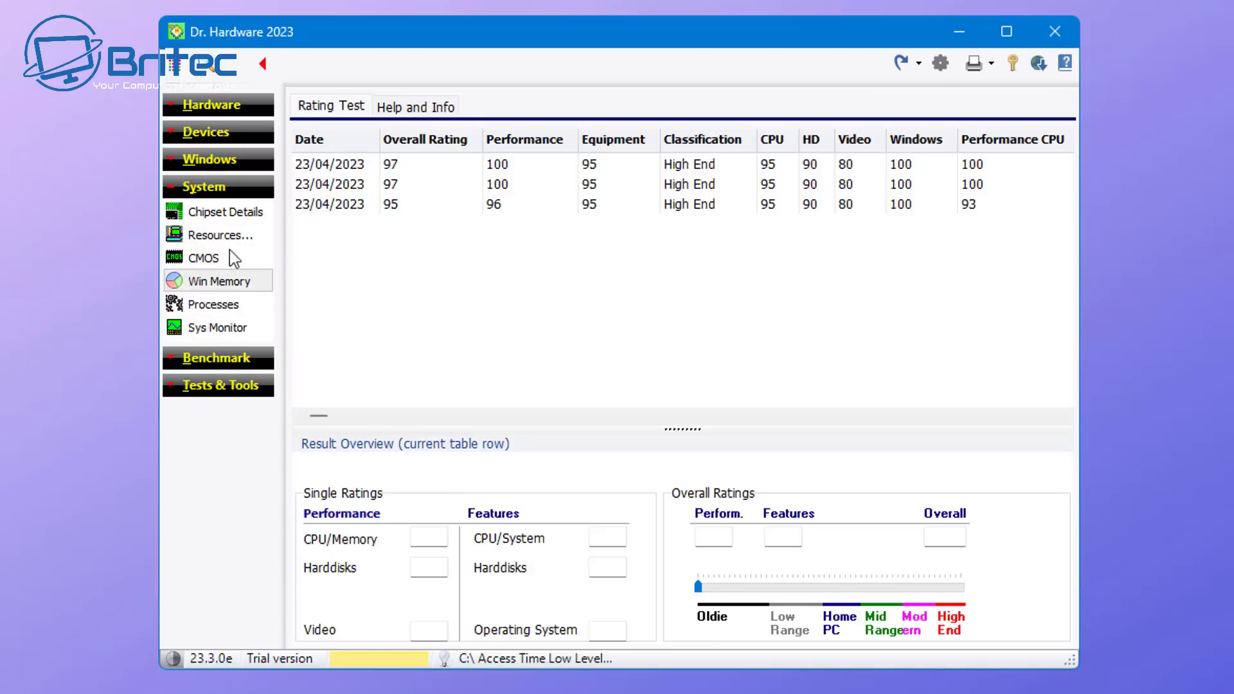
{"action": "left_click", "coordinate": [231, 214]}
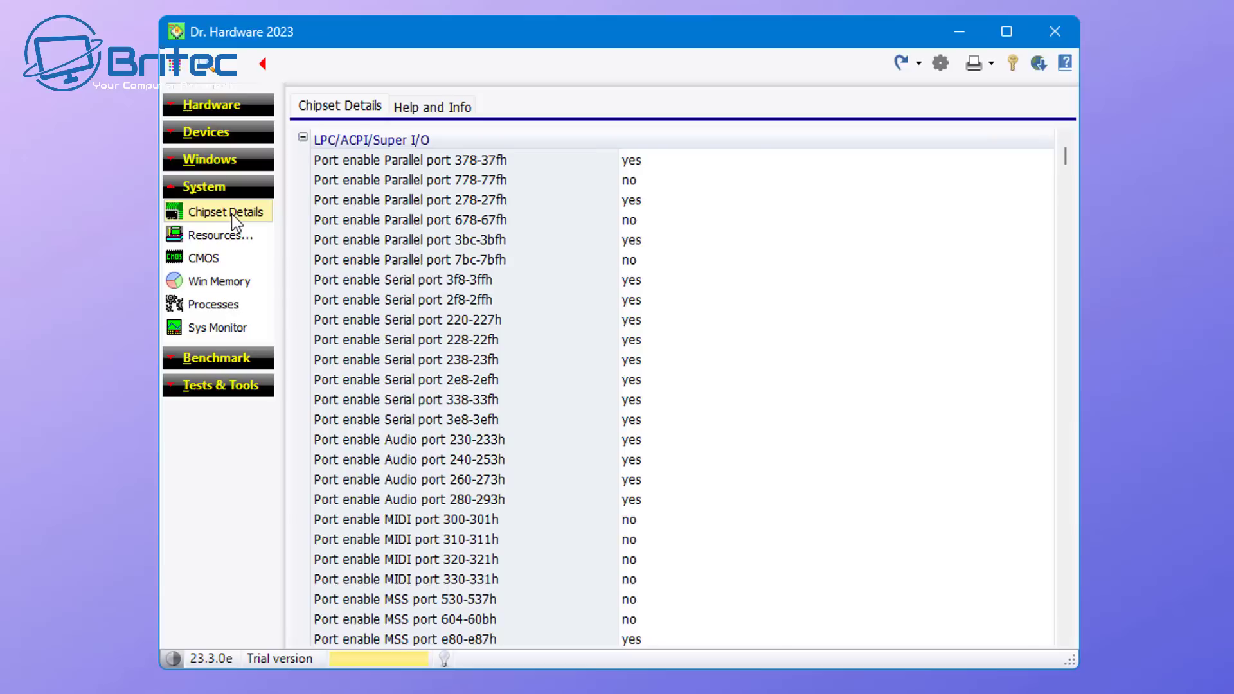
{"action": "left_click", "coordinate": [220, 187]}
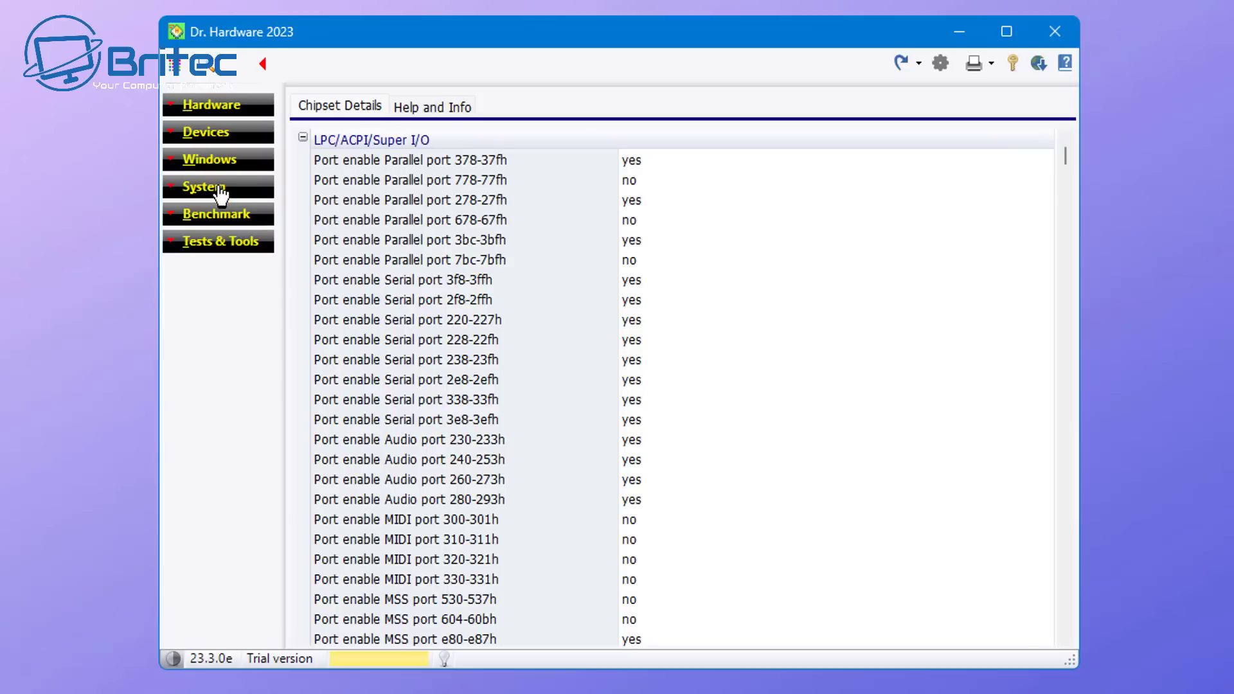
{"action": "left_click", "coordinate": [214, 162]}
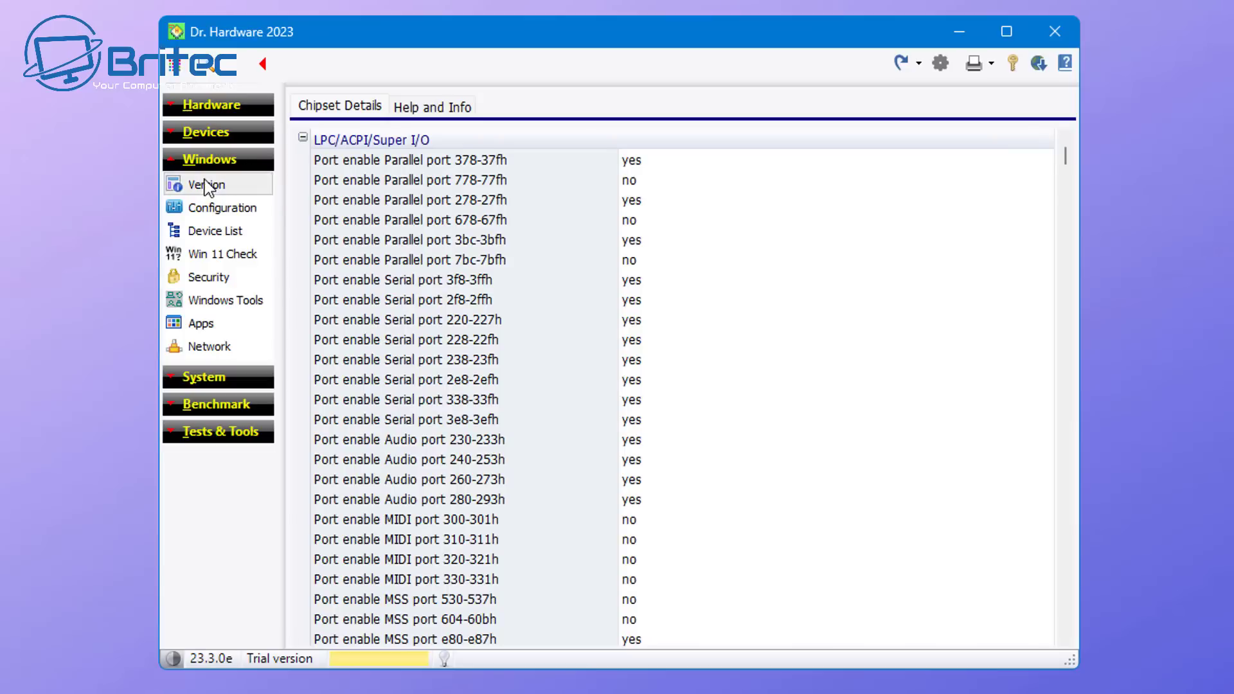
View the Windows Version, Configuration and Device List pages in turn.
{"action": "left_click", "coordinate": [198, 192]}
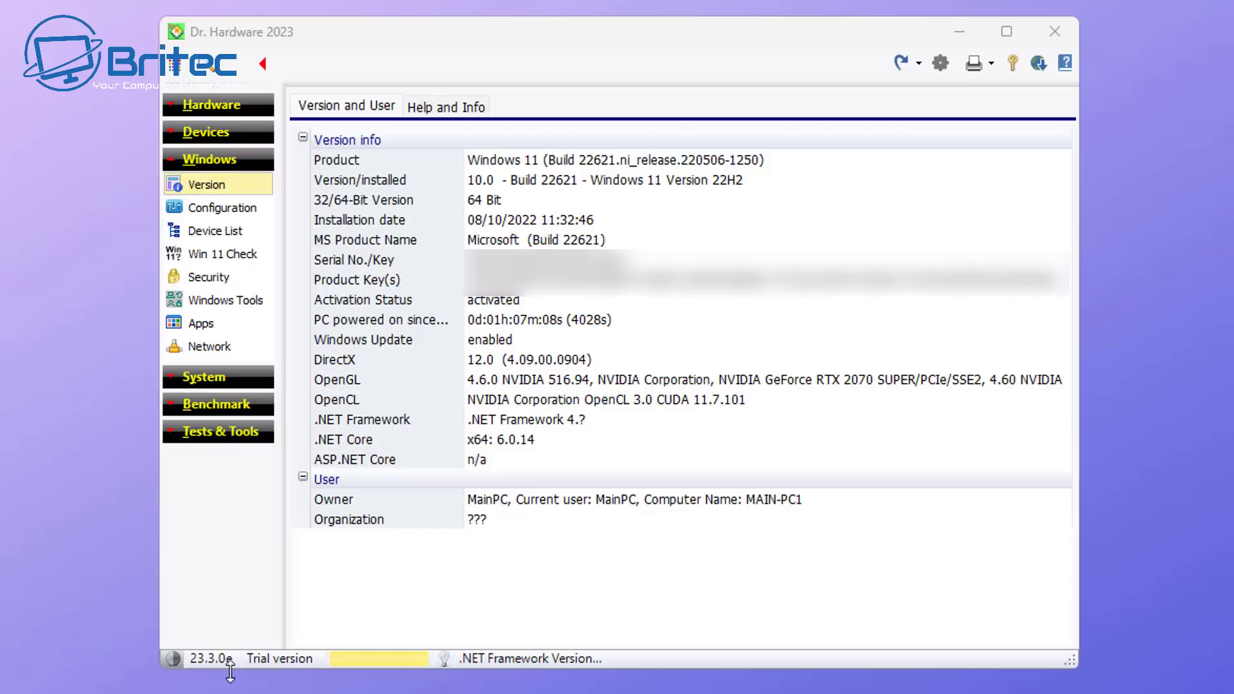
{"action": "left_click", "coordinate": [197, 211]}
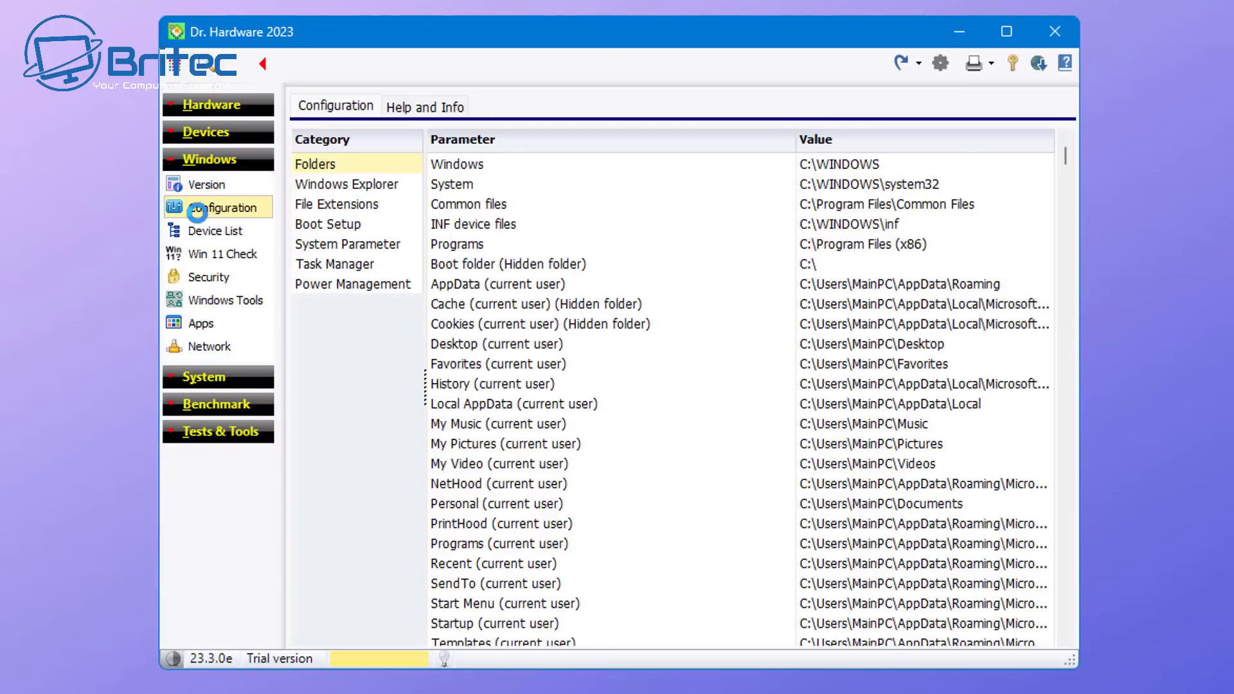
{"action": "left_click", "coordinate": [202, 234]}
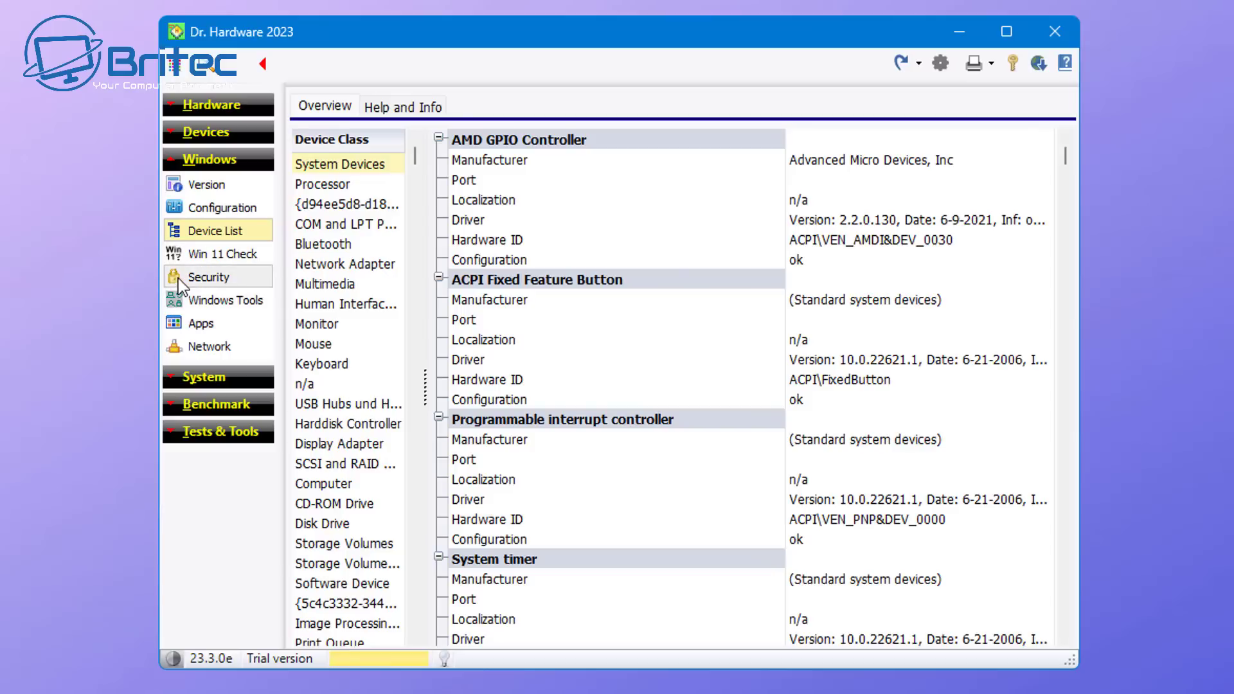
Scroll through the Windows Security Aspects list, then show the Windows Tools page.
{"action": "left_click", "coordinate": [179, 279]}
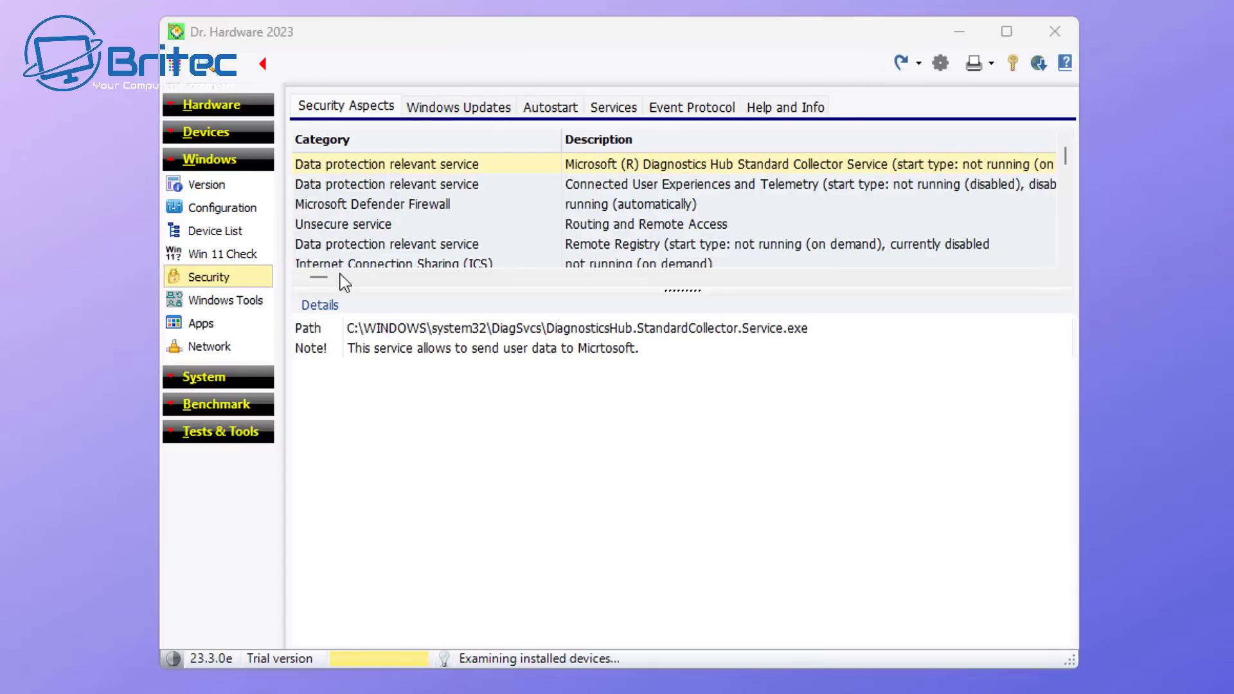
{"action": "left_click_drag", "start_coordinate": [1066, 154], "coordinate": [1067, 186]}
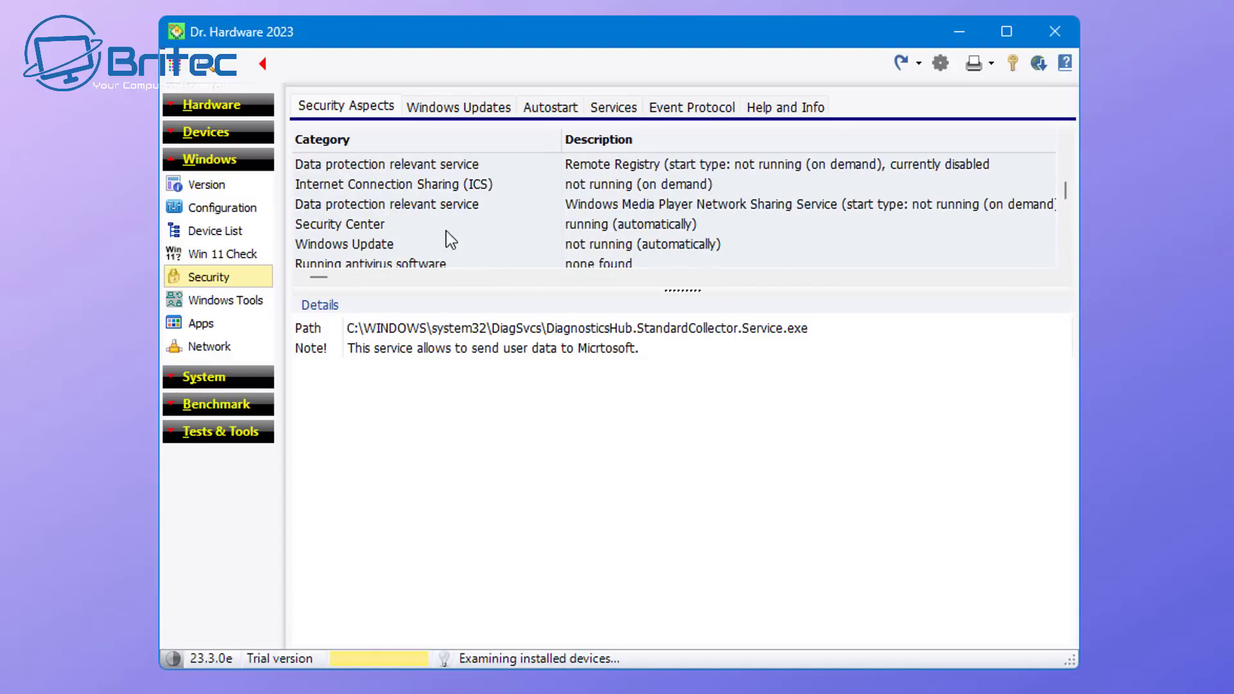
{"action": "left_click_drag", "start_coordinate": [1066, 192], "coordinate": [1069, 226]}
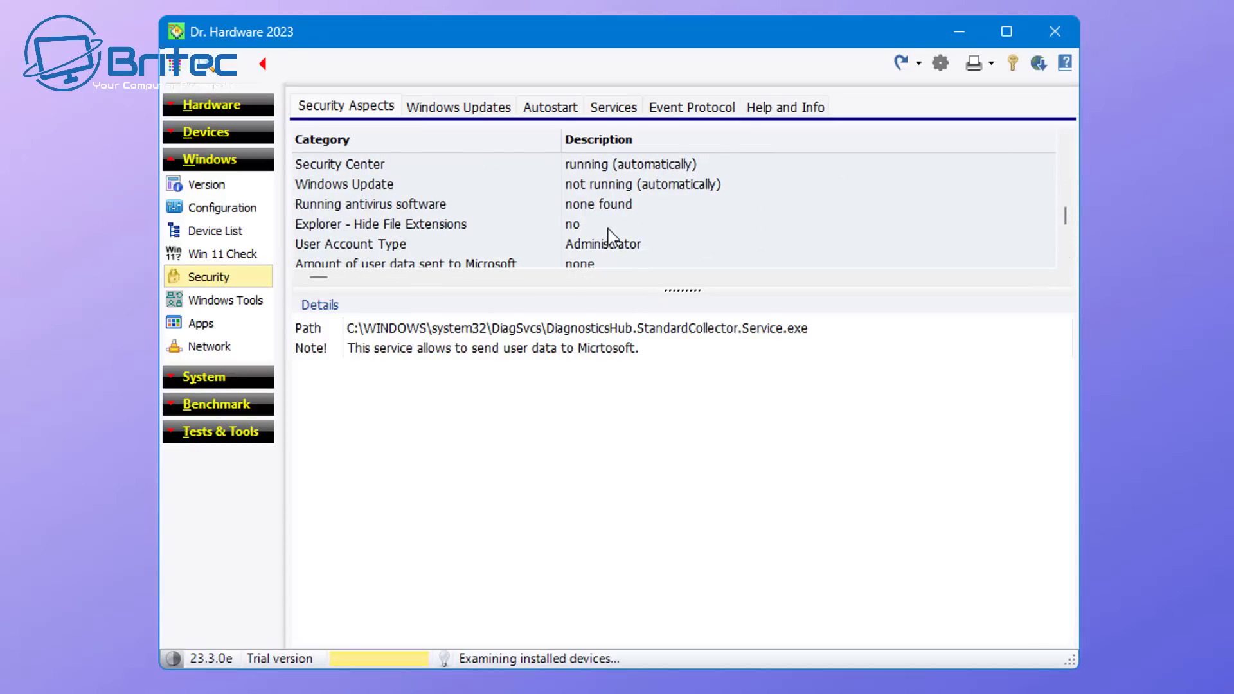
{"action": "left_click", "coordinate": [230, 301]}
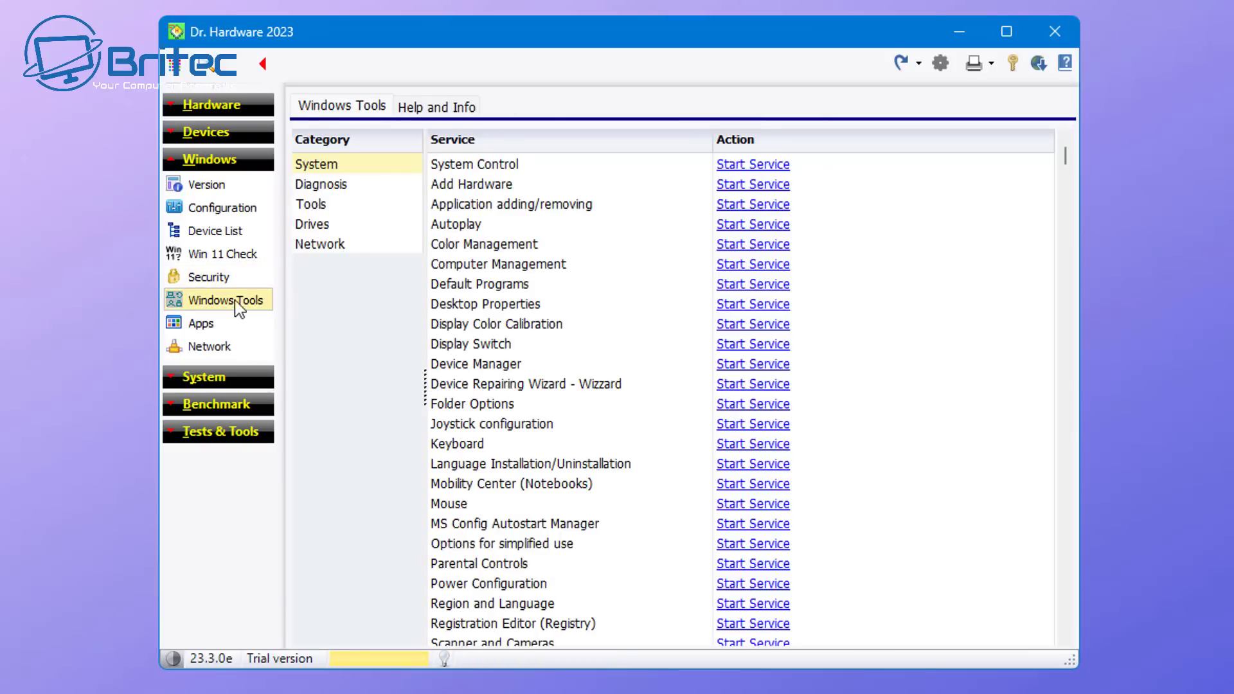
List the Diagnosis, Tools and Drives categories of Windows tools.
{"action": "left_click", "coordinate": [319, 187]}
{"action": "left_click", "coordinate": [314, 206]}
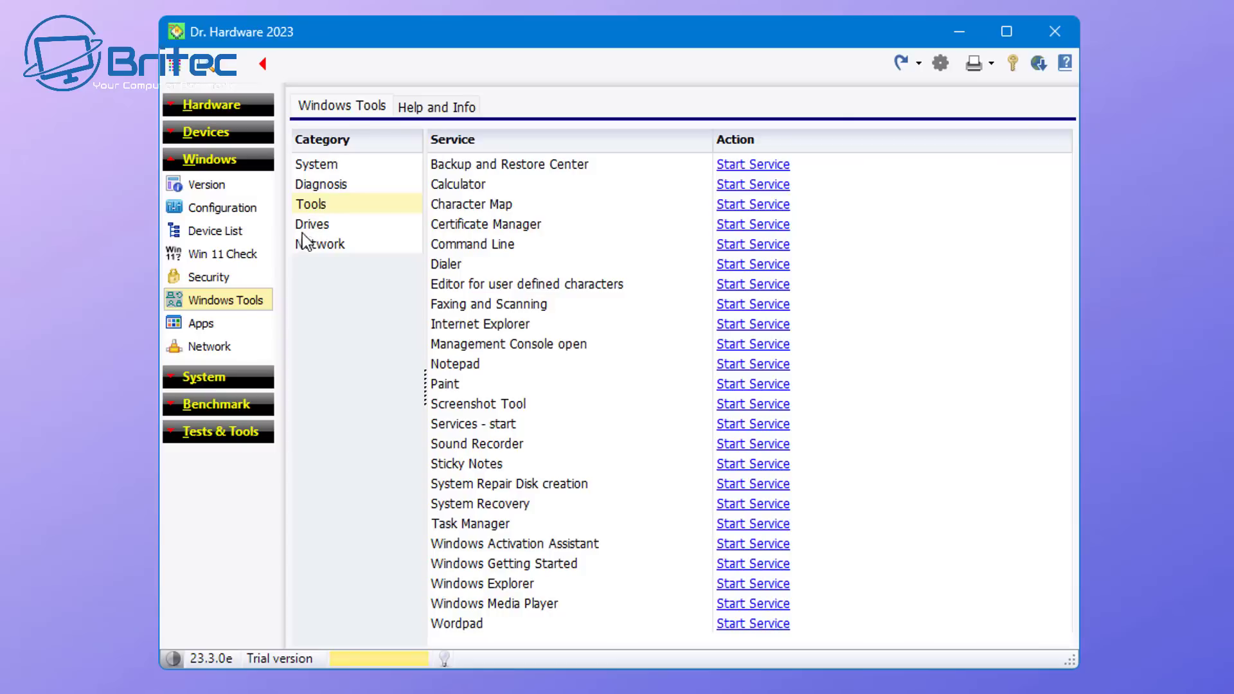
{"action": "left_click", "coordinate": [303, 229]}
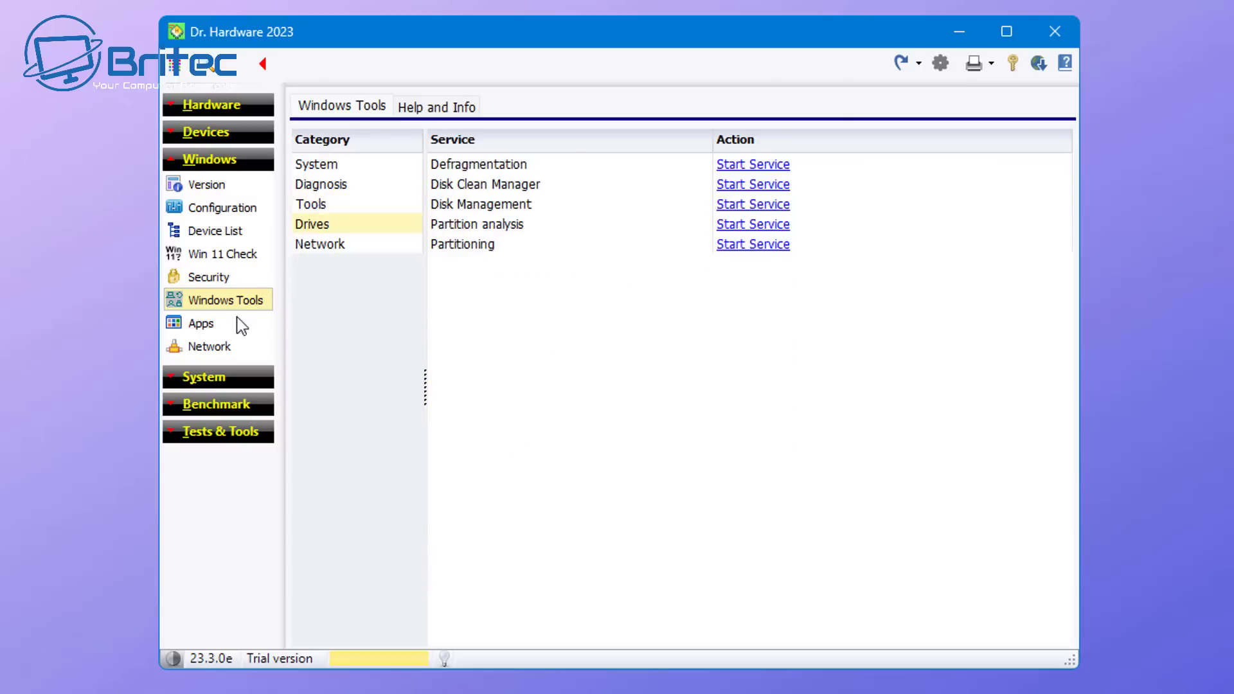
Show the installed Apps list after accepting the link disclaimer, then open the print options.
{"action": "left_click", "coordinate": [205, 325]}
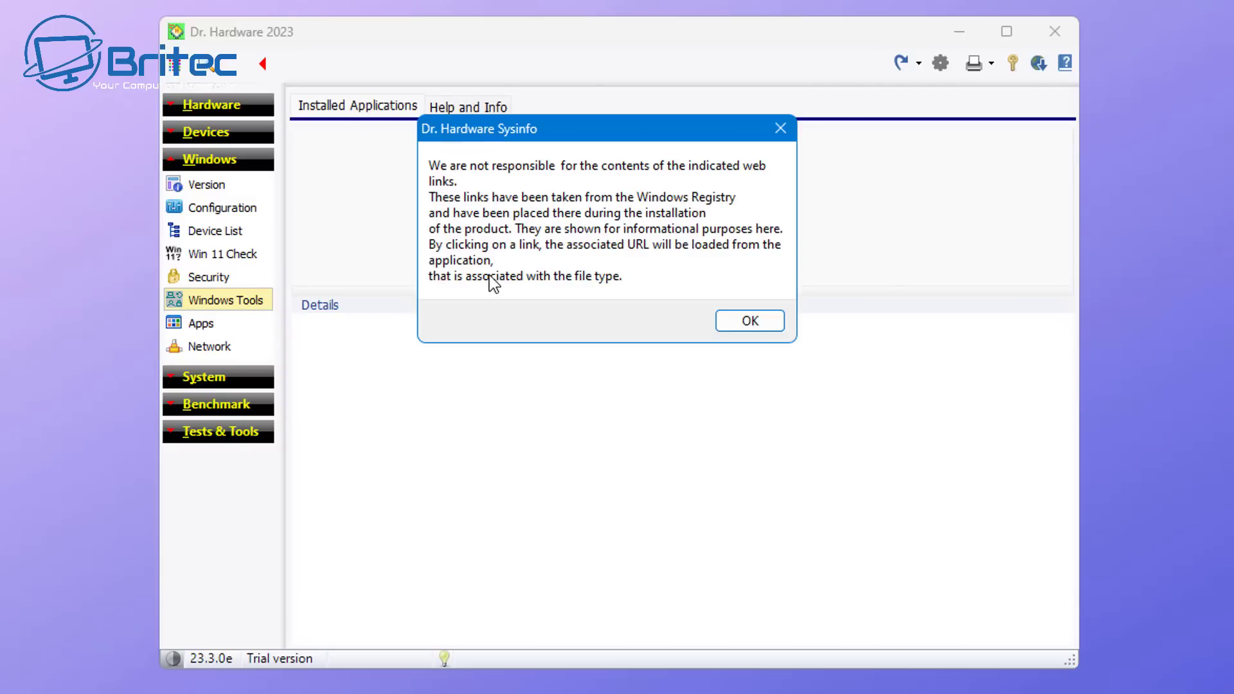
{"action": "left_click", "coordinate": [750, 321]}
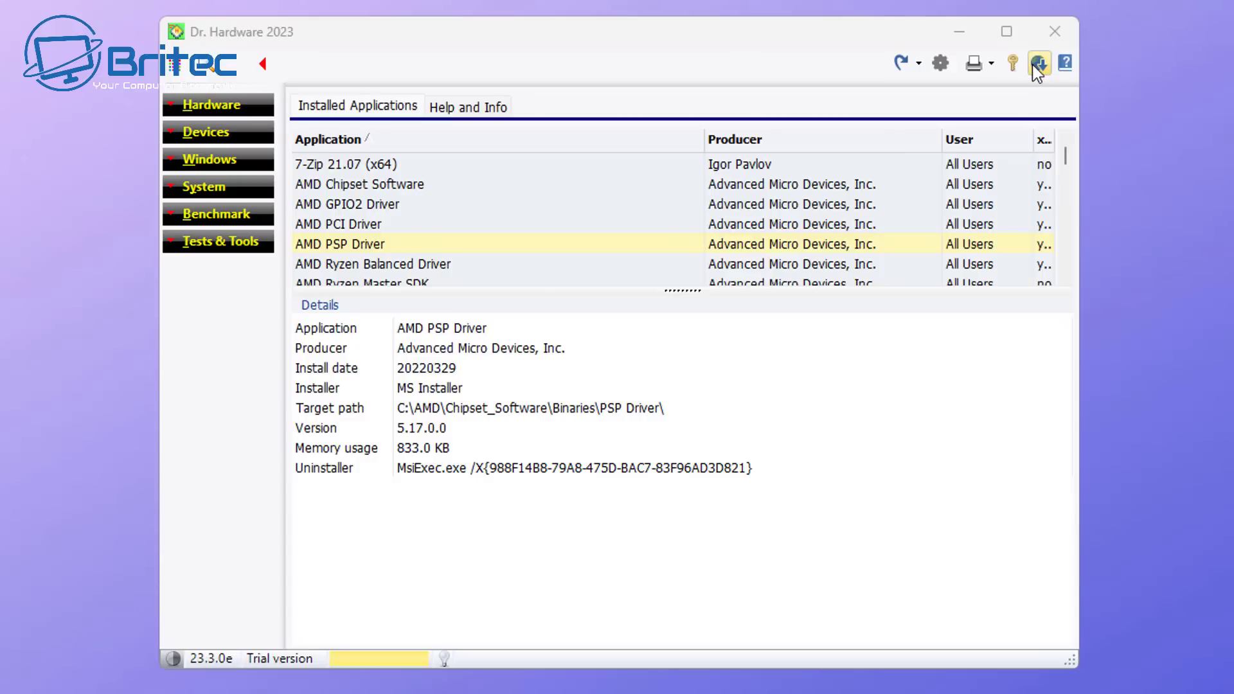
{"action": "left_click", "coordinate": [991, 64]}
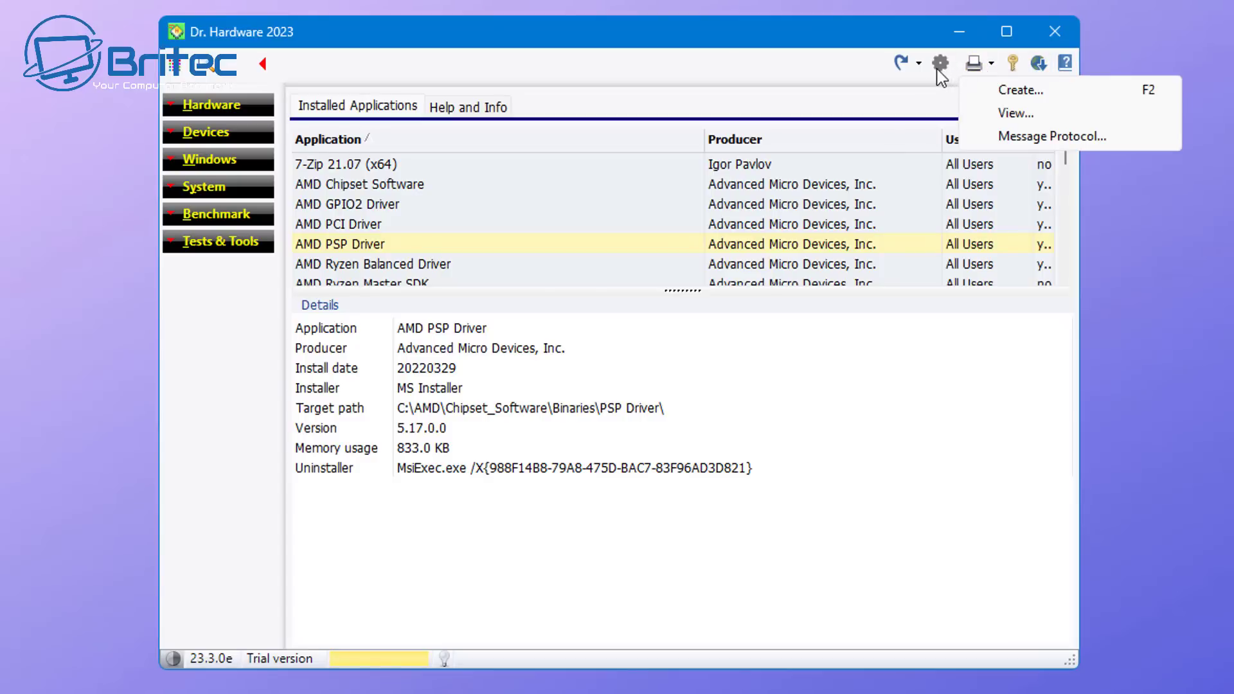
Dismiss the print options, toggle expand-all in the sidebar, and quit, agreeing to register.
{"action": "left_click", "coordinate": [826, 70]}
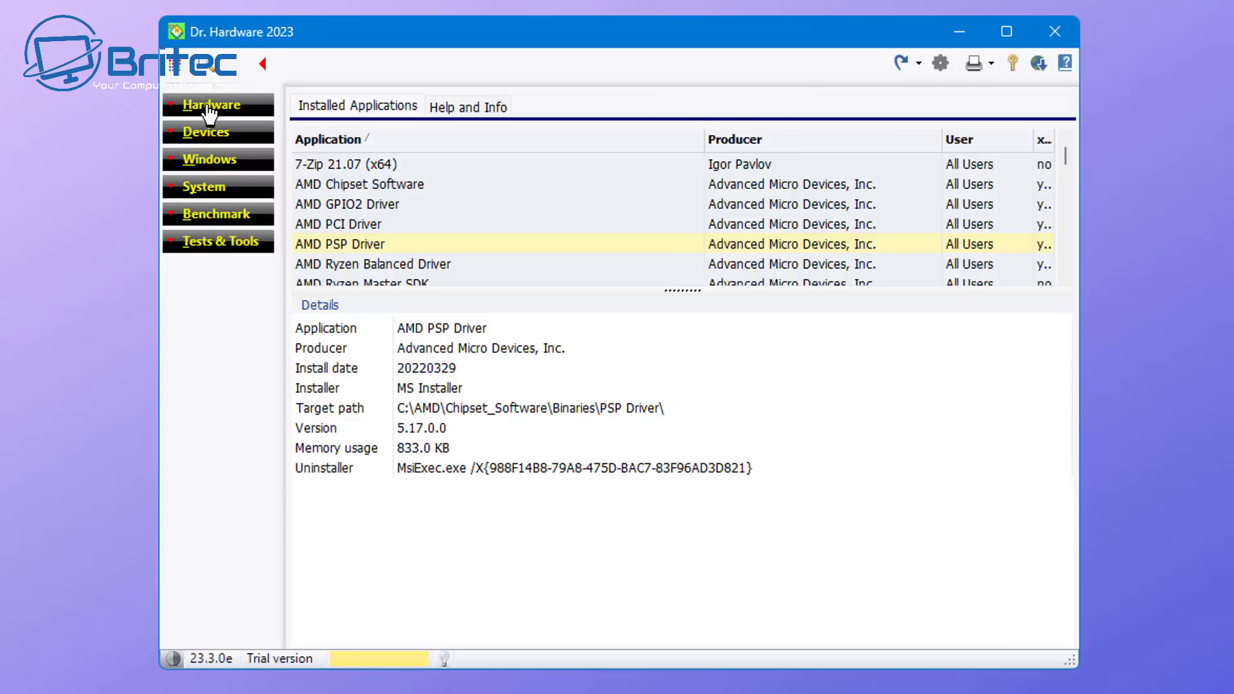
{"action": "left_click", "coordinate": [176, 65]}
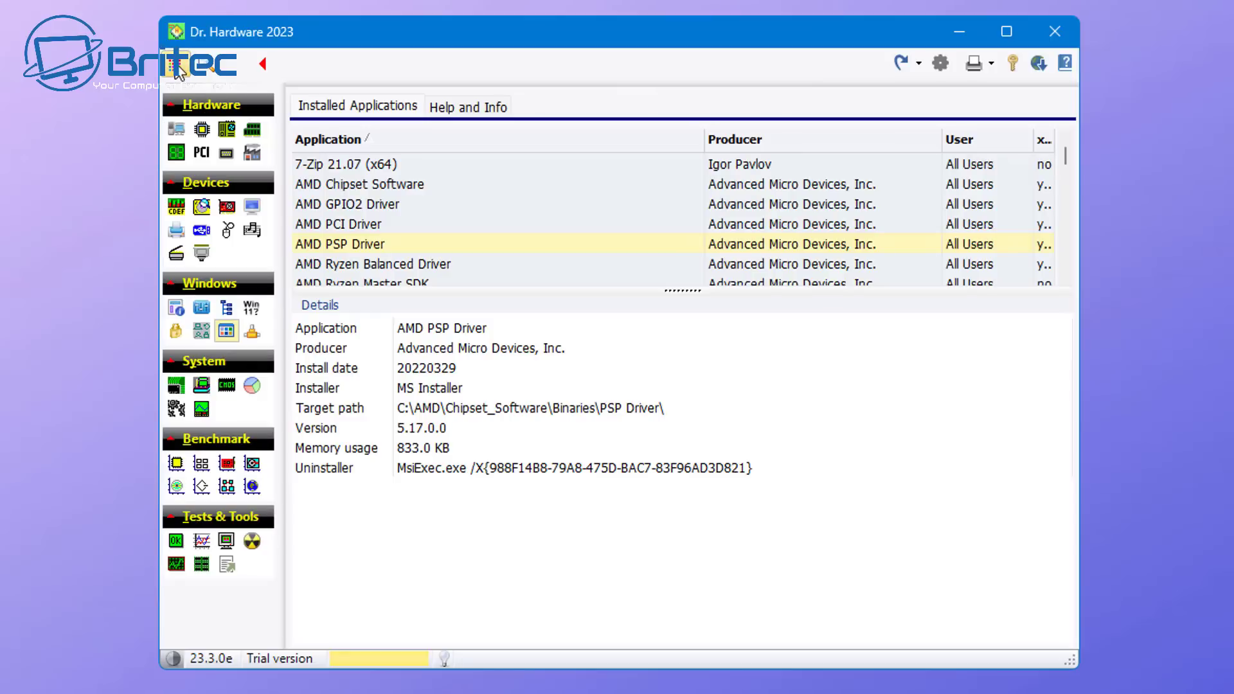
{"action": "left_click", "coordinate": [176, 65]}
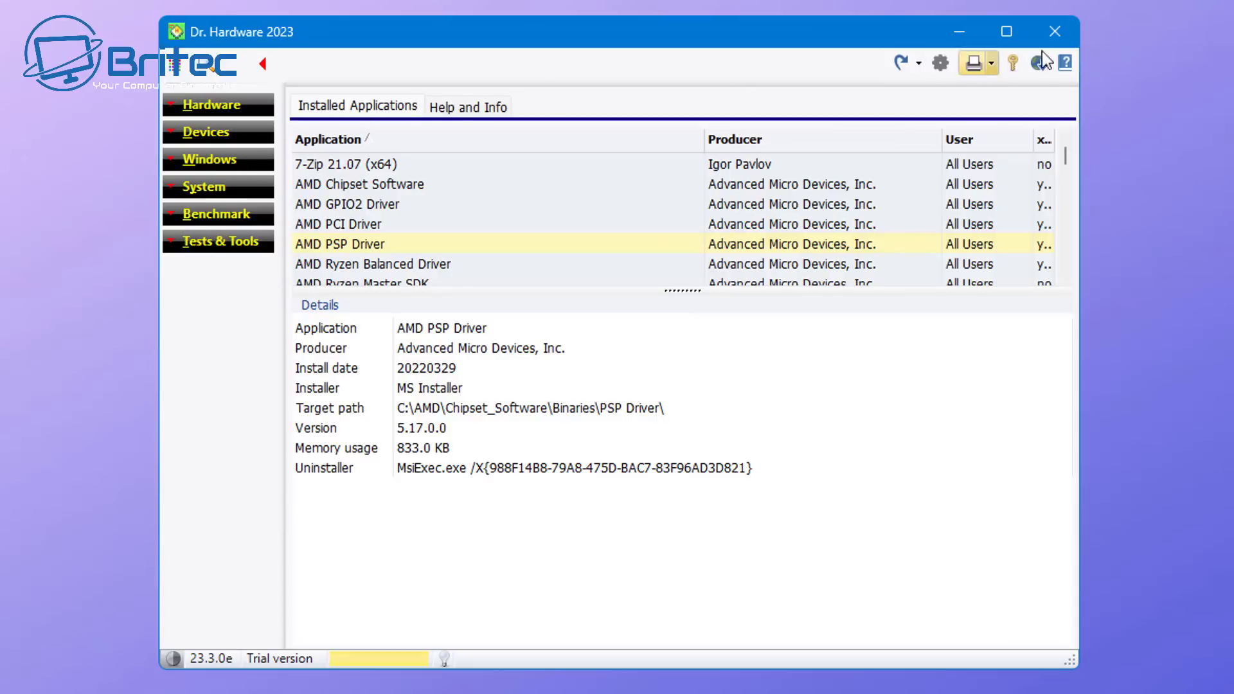
{"action": "left_click", "coordinate": [1067, 41]}
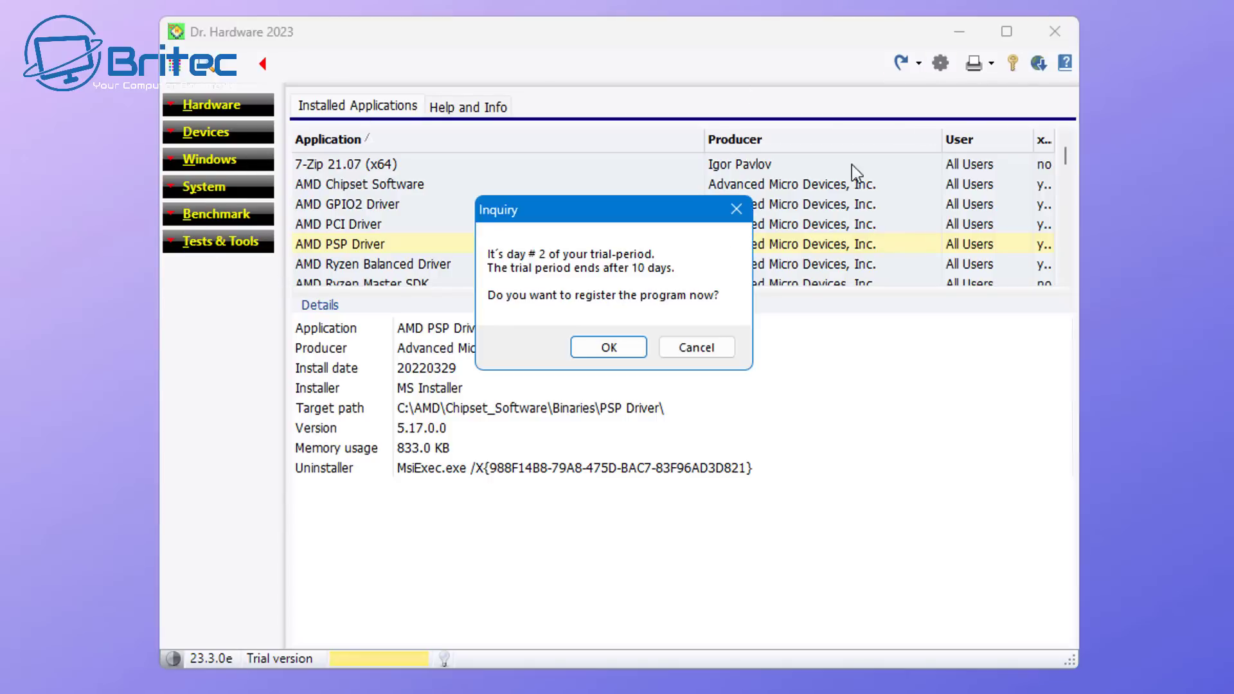
{"action": "left_click", "coordinate": [609, 349]}
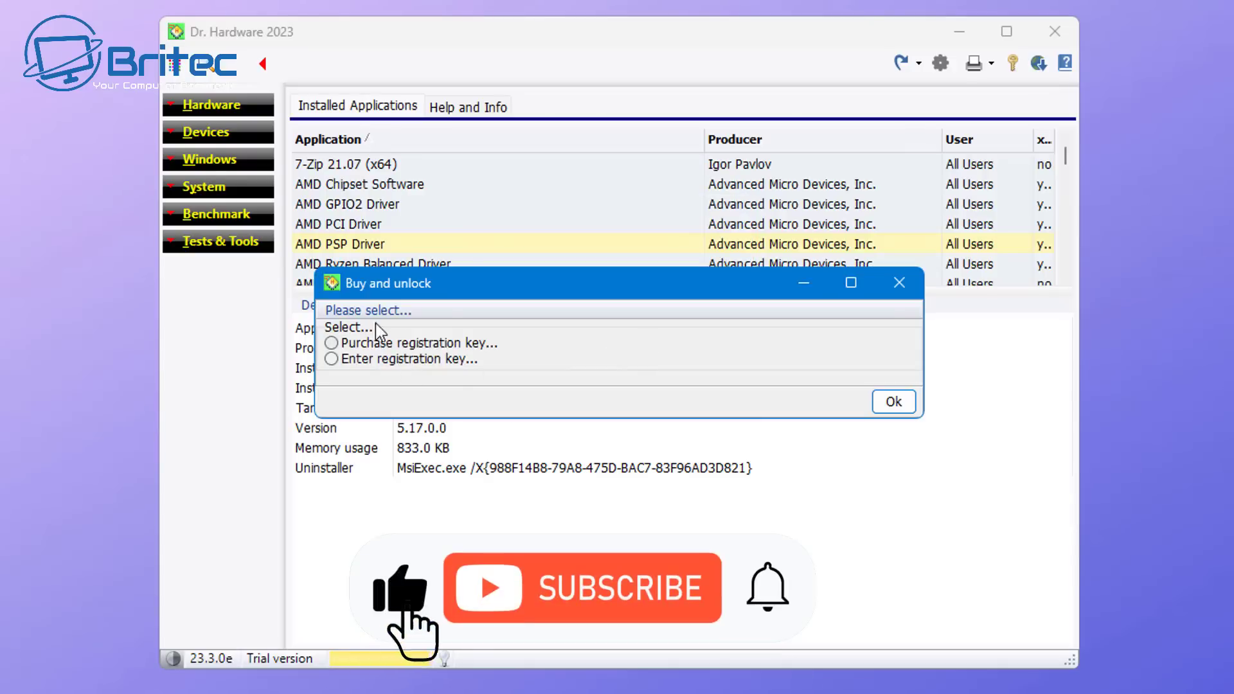